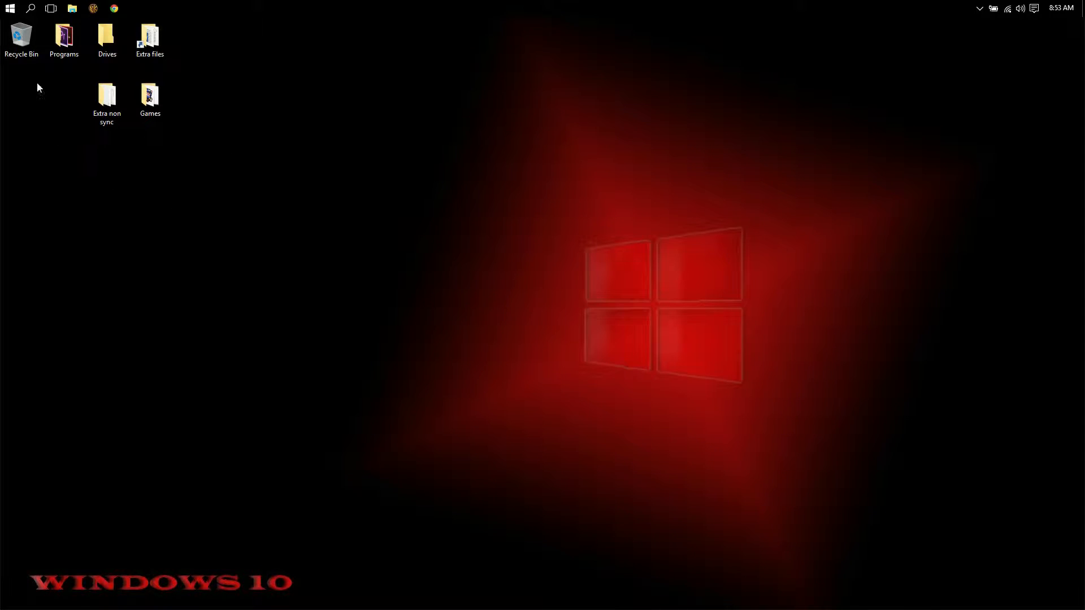
Open the Windows 10 Start menu from the taskbar.
{"action": "left_click", "coordinate": [10, 8]}
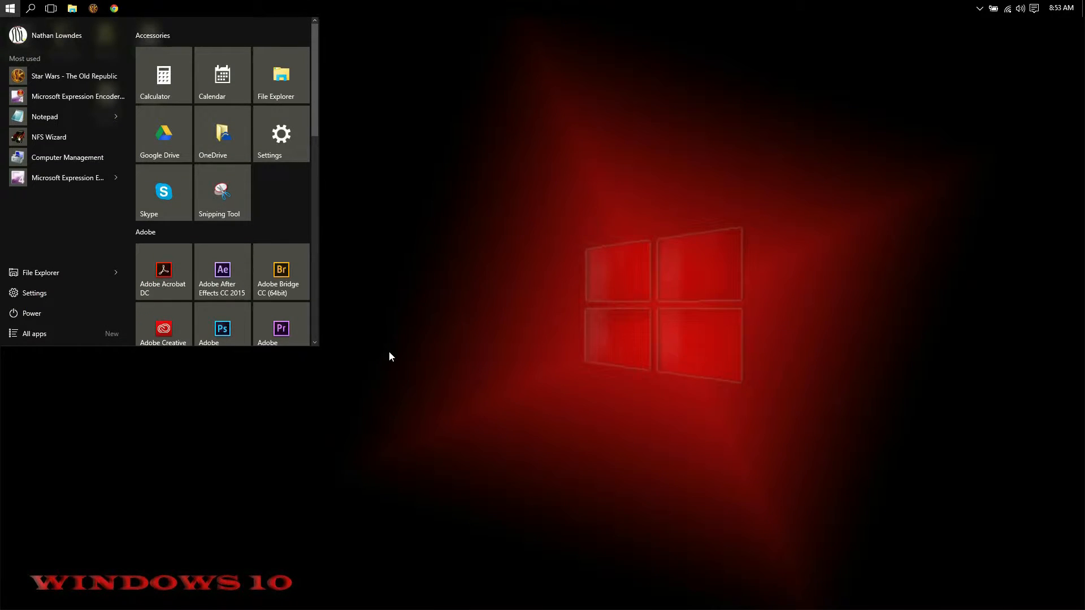
Launch Hyper-V Manager via a 'hyper v' search and start a New Virtual Machine on the local host.
{"action": "type", "text": "hyper v"}
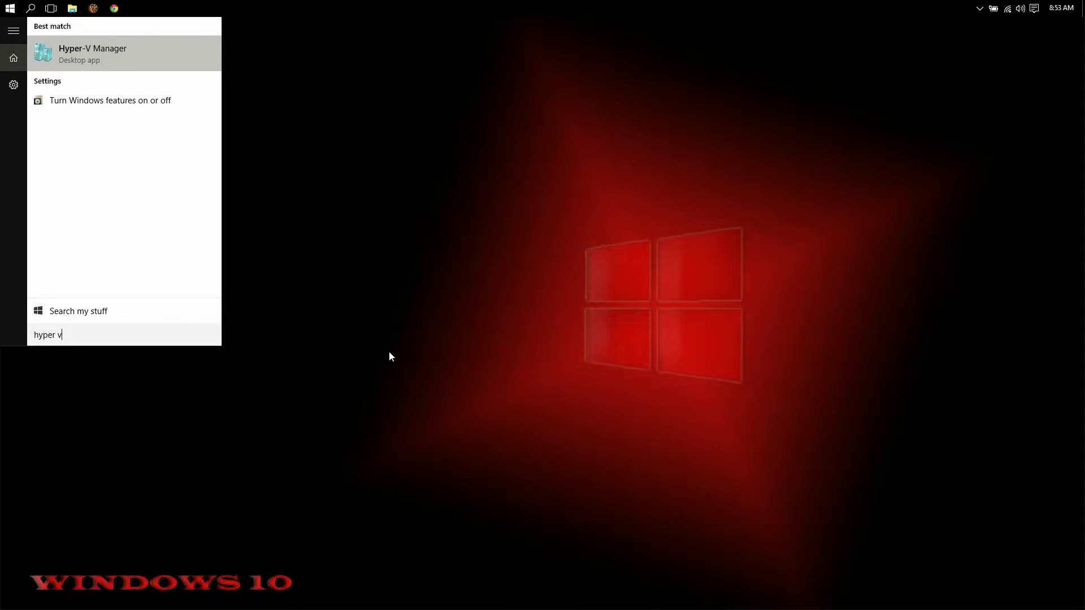
{"action": "left_click", "coordinate": [92, 67]}
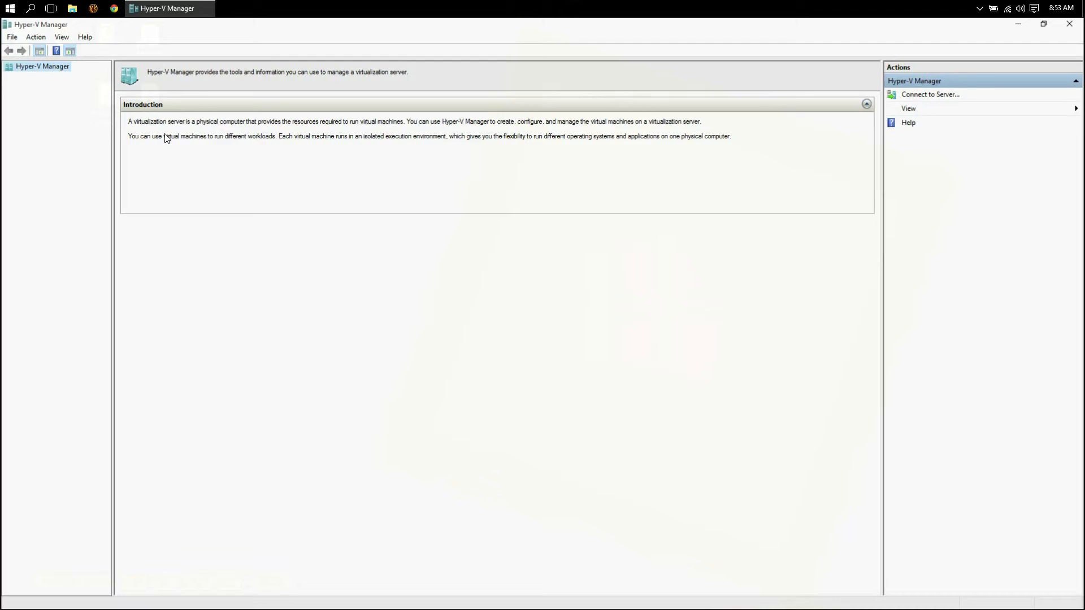
{"action": "left_click", "coordinate": [22, 78]}
{"action": "right_click", "coordinate": [32, 80]}
{"action": "mouse_move", "coordinate": [59, 86]}
{"action": "left_click", "coordinate": [186, 85]}
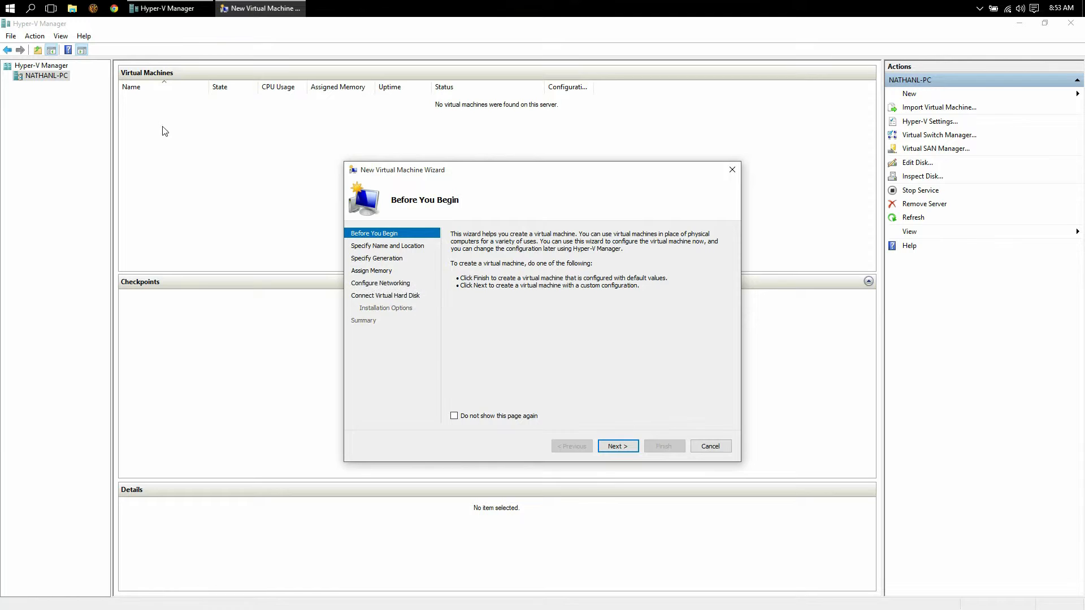
Name the VM 'Windows 8', keep Generation 1, give it 2048 MB startup memory, leave network unconnected.
{"action": "left_click", "coordinate": [637, 447]}
{"action": "type", "text": "Windows 8"}
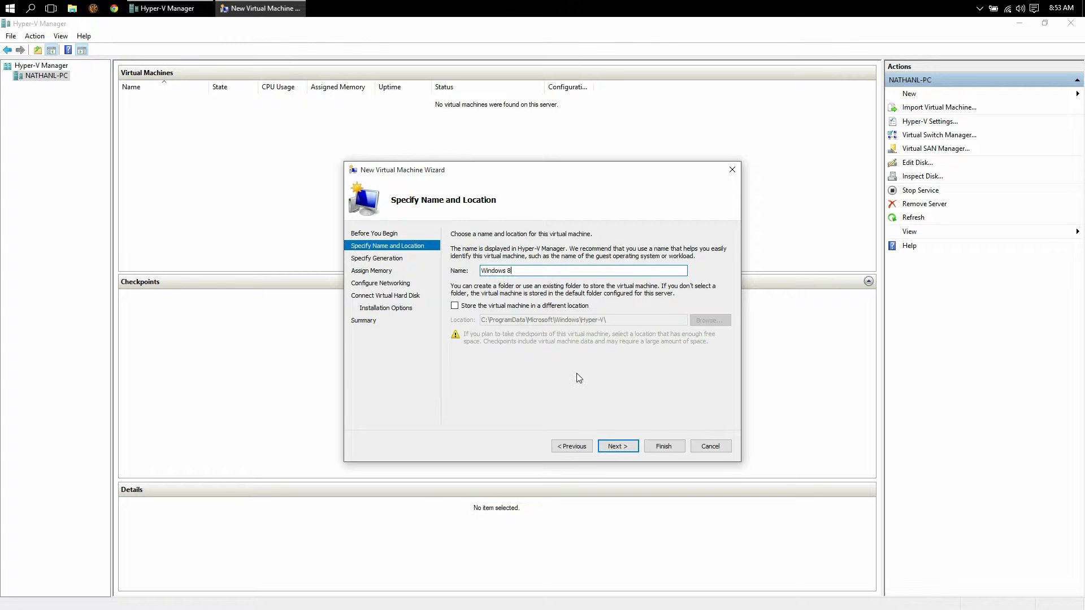
{"action": "left_click", "coordinate": [632, 453]}
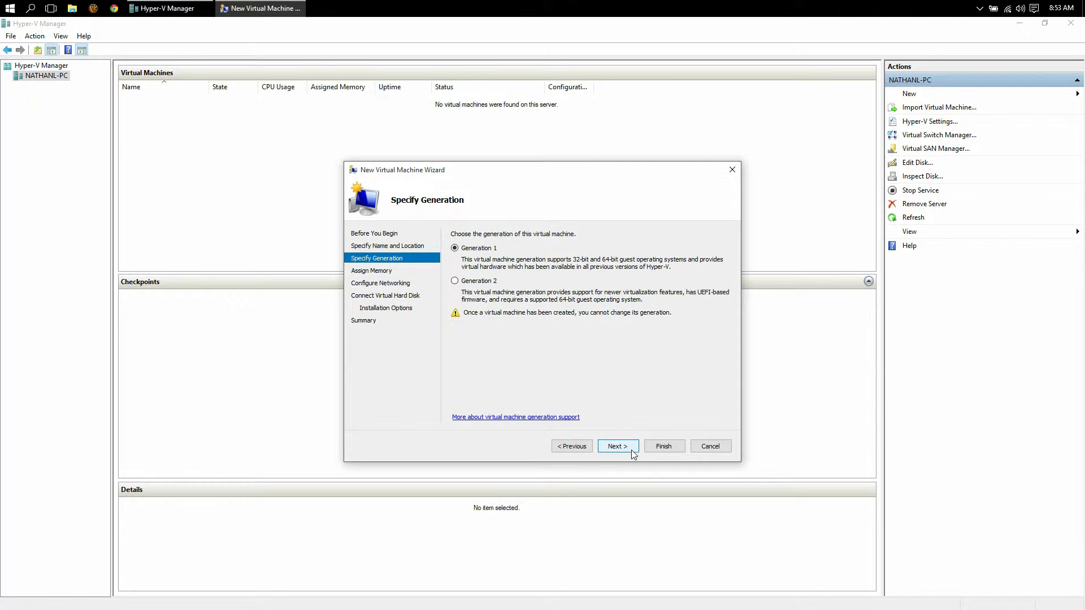
{"action": "left_click", "coordinate": [632, 452]}
{"action": "type", "text": "20"}
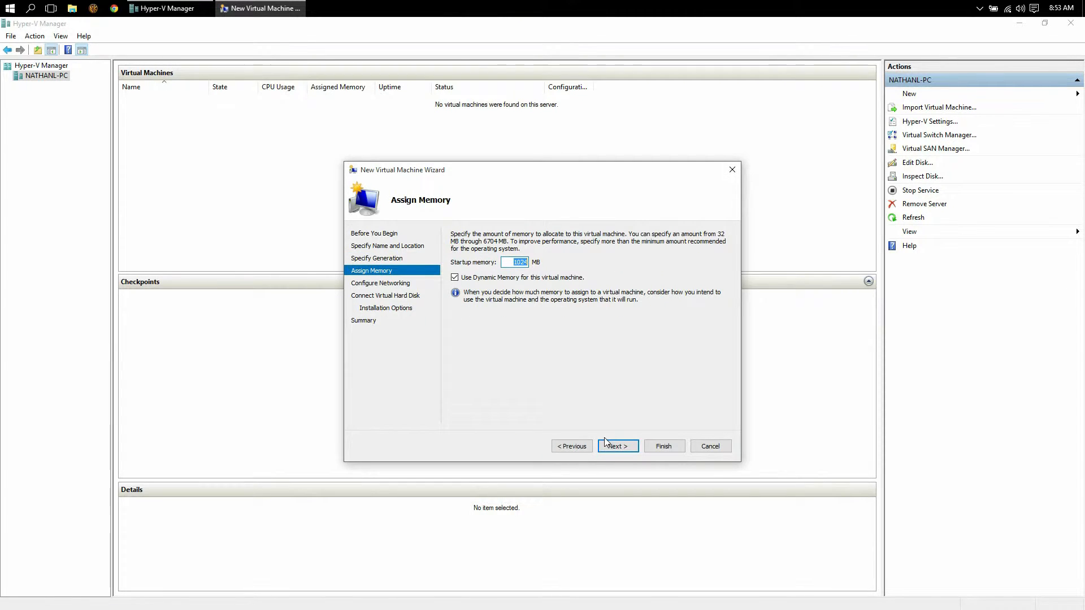
{"action": "type", "text": "48"}
{"action": "left_click", "coordinate": [619, 447]}
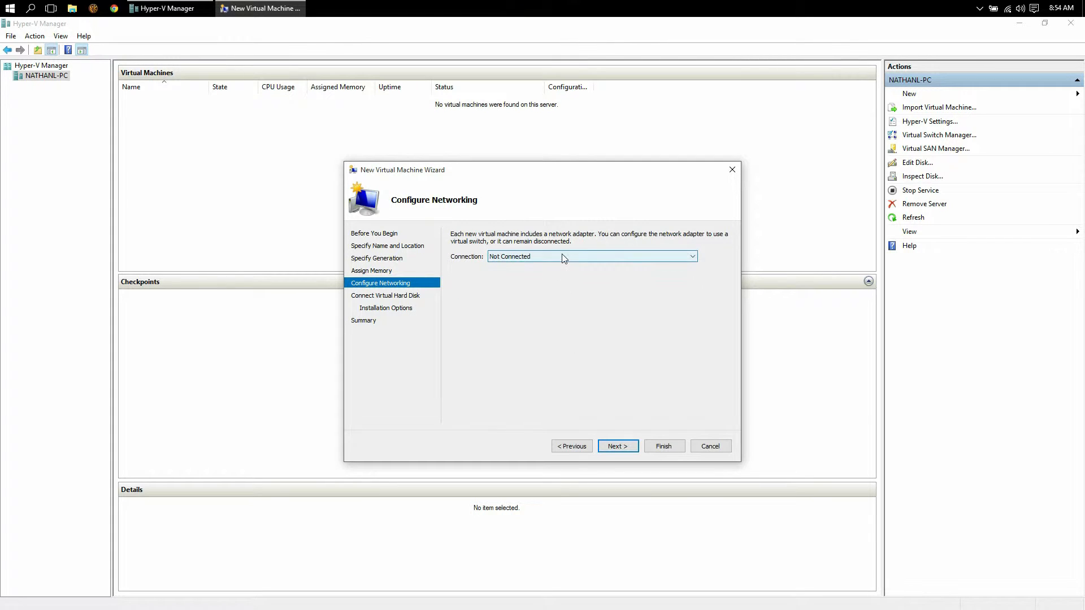
{"action": "left_click", "coordinate": [631, 447]}
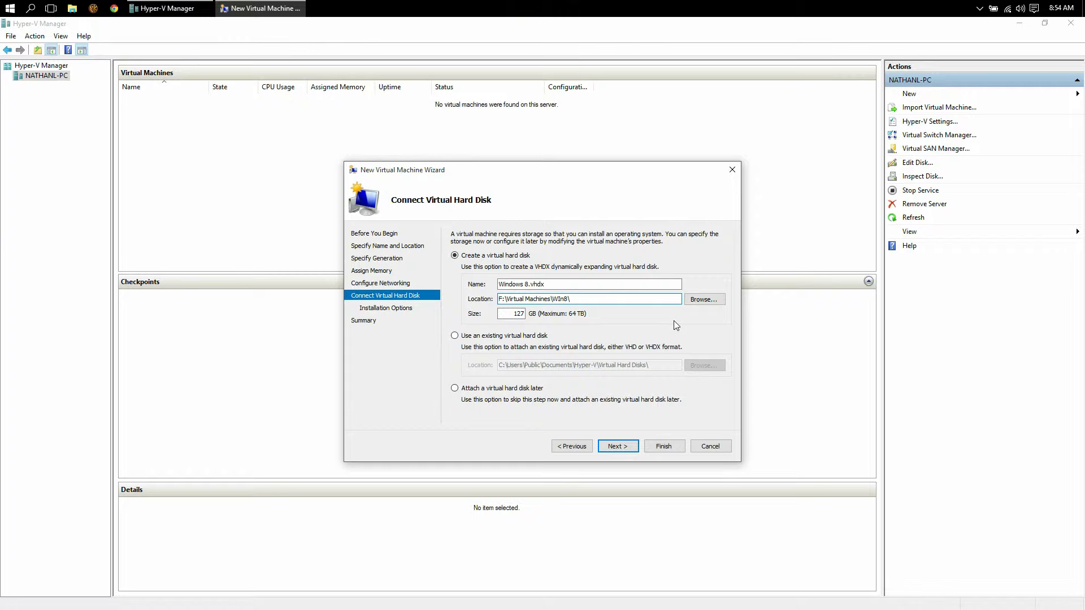
Set the new virtual hard disk size to 40 GB.
{"action": "key", "text": "Tab"}
{"action": "type", "text": "4"}
{"action": "left_click", "coordinate": [616, 446]}
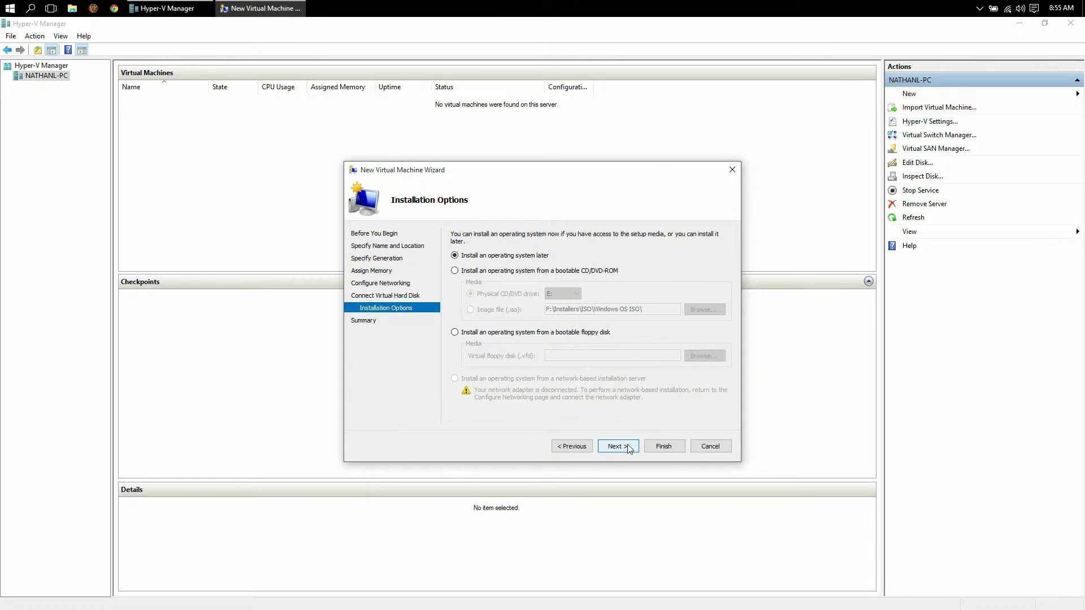
Use the Windows81.iso image as bootable install media and finish creating the VM.
{"action": "left_click", "coordinate": [529, 273]}
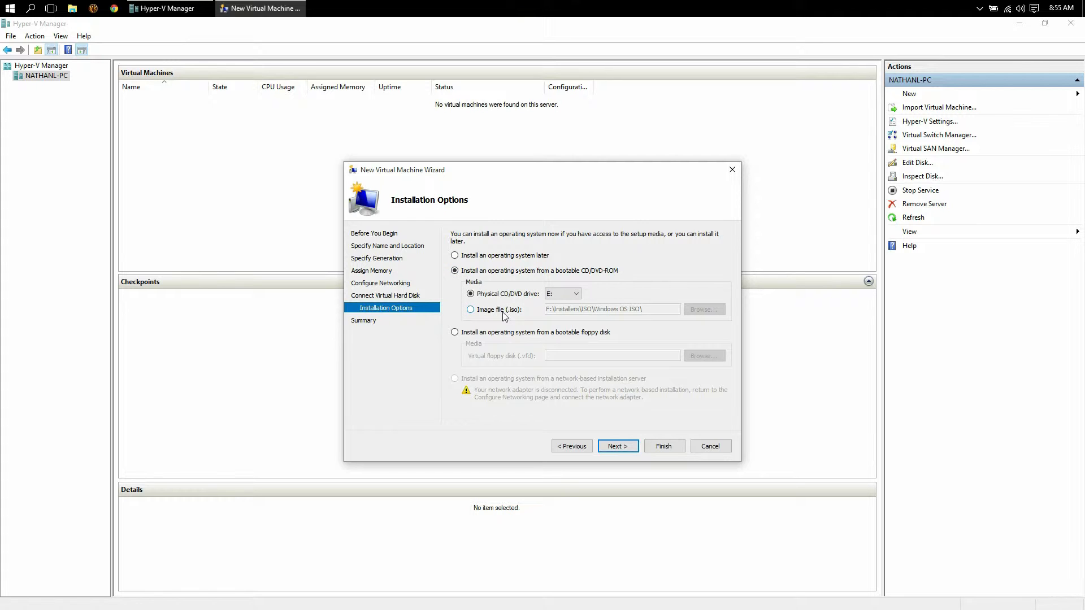
{"action": "left_click", "coordinate": [502, 311]}
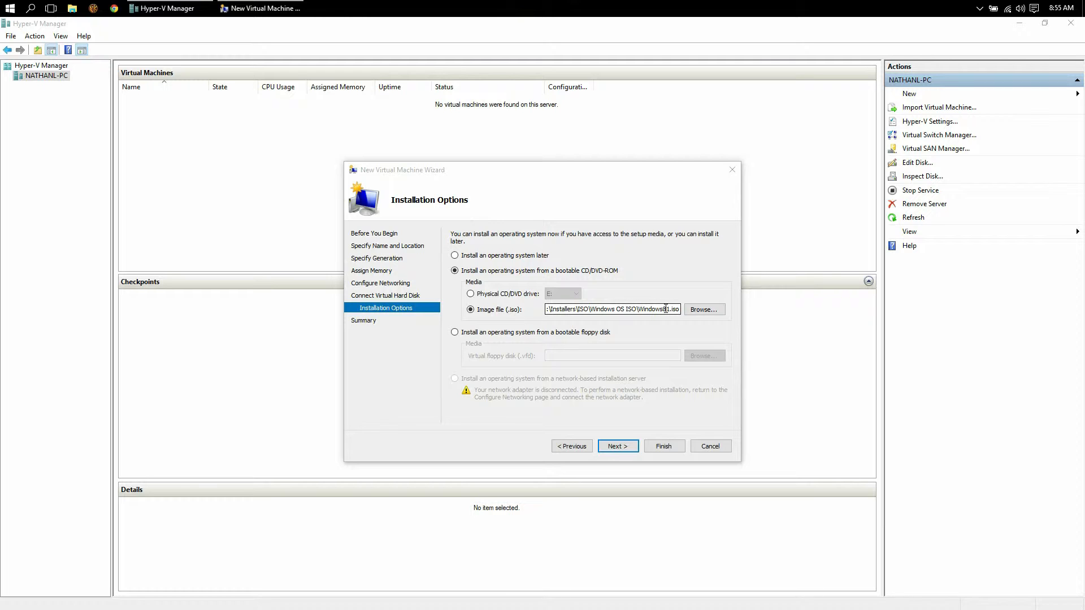
{"action": "left_click", "coordinate": [626, 448]}
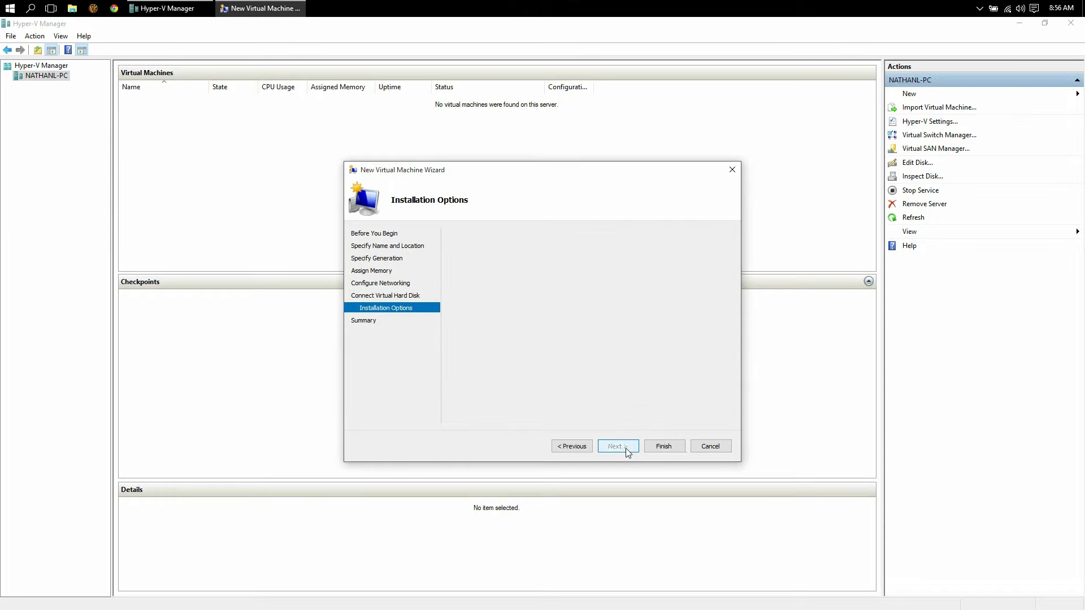
{"action": "left_click", "coordinate": [665, 447]}
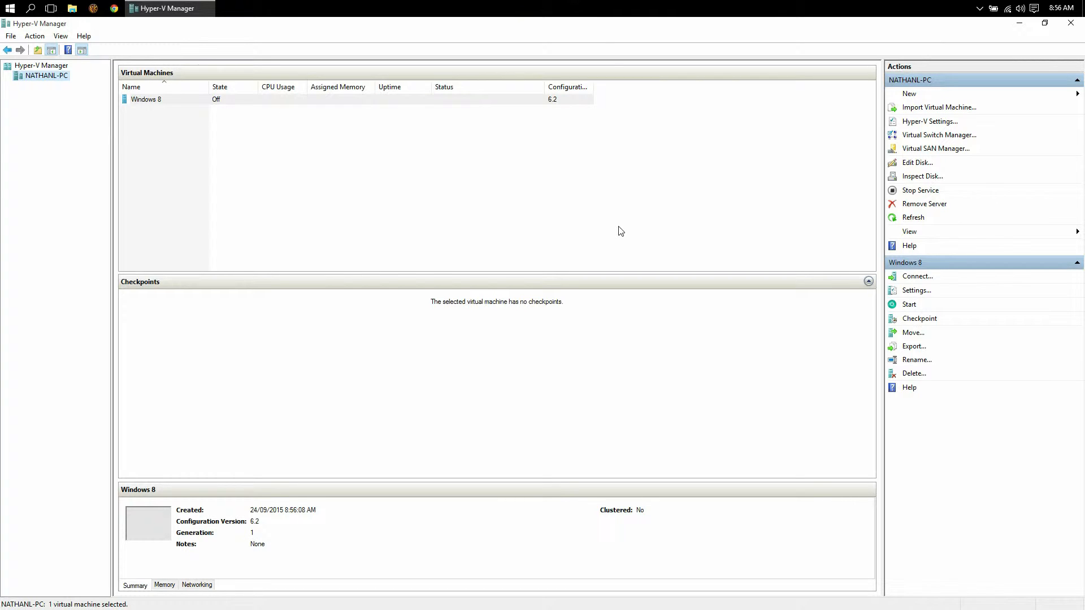
Create and apply an external virtual switch named 'Externalswitch', confirming the network warning.
{"action": "left_click", "coordinate": [938, 136]}
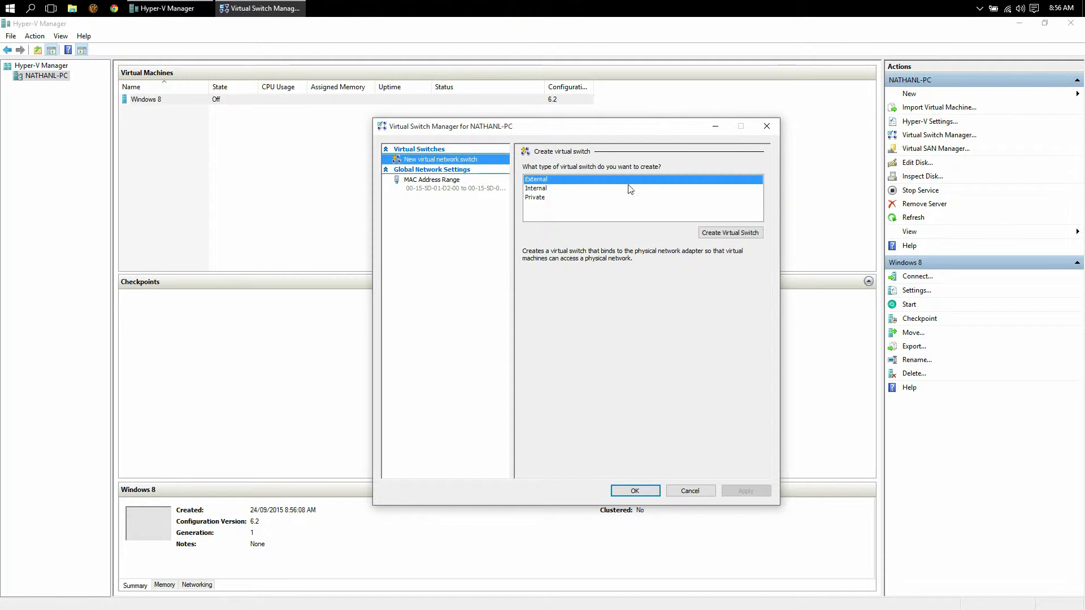
{"action": "left_click", "coordinate": [588, 182]}
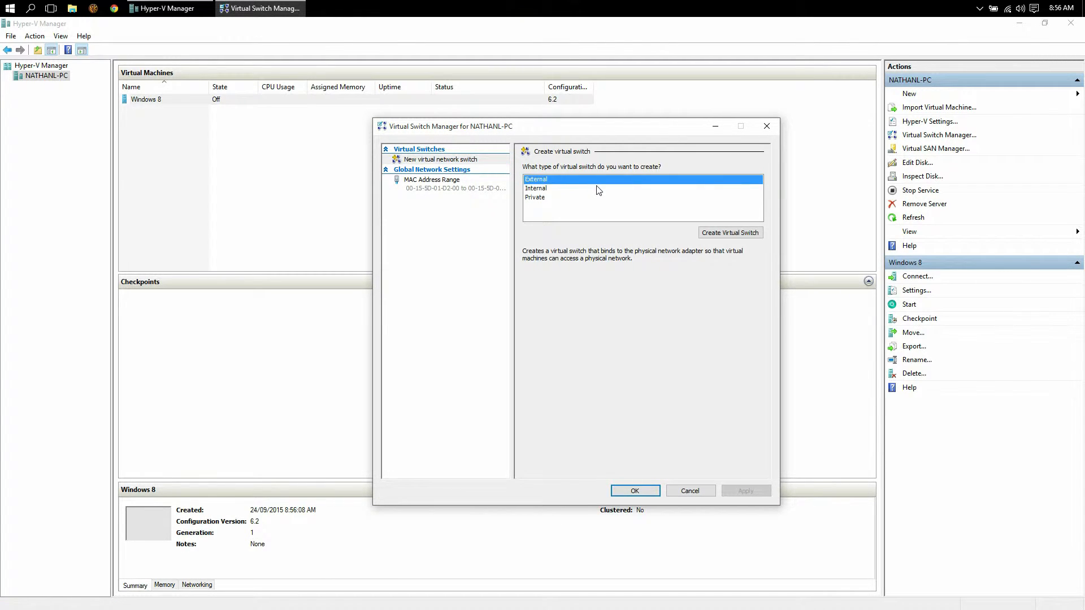
{"action": "left_click", "coordinate": [752, 237]}
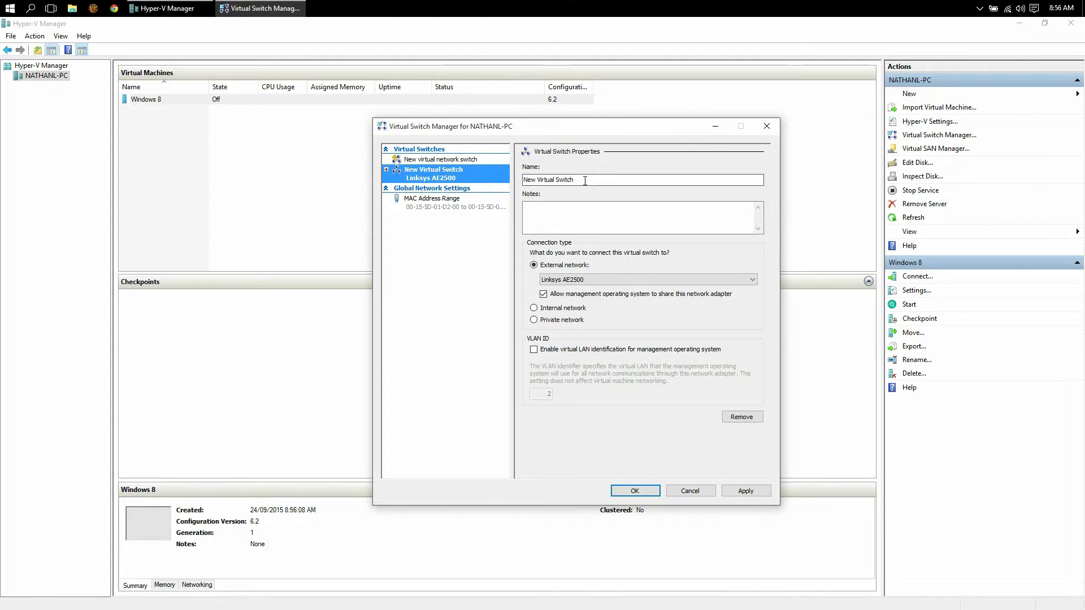
{"action": "left_click_drag", "start_coordinate": [585, 181], "coordinate": [438, 179]}
{"action": "type", "text": "External"}
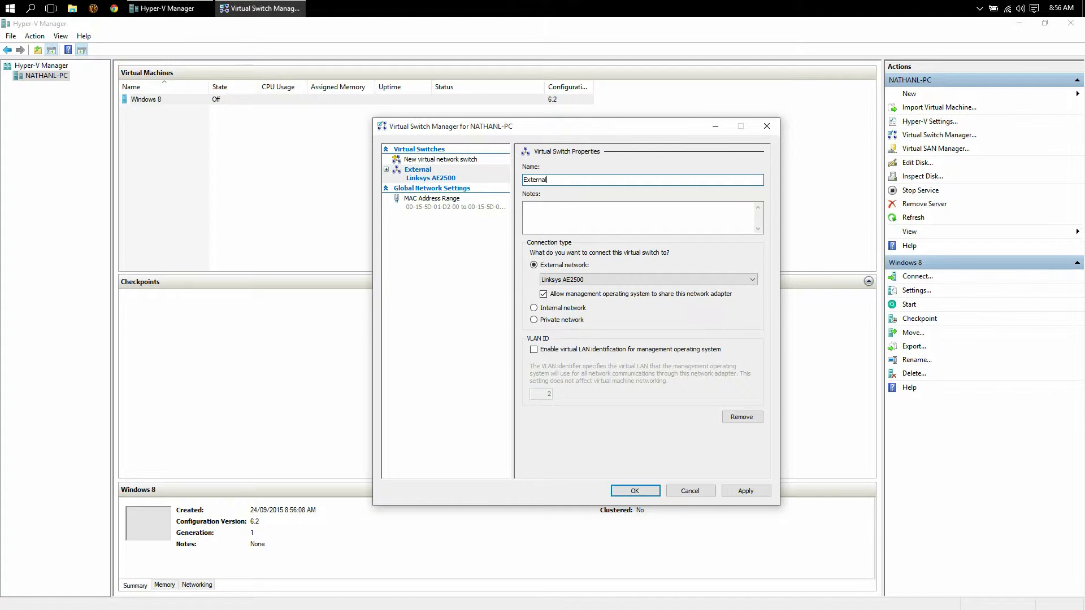
{"action": "type", "text": "switch"}
{"action": "left_click", "coordinate": [632, 496]}
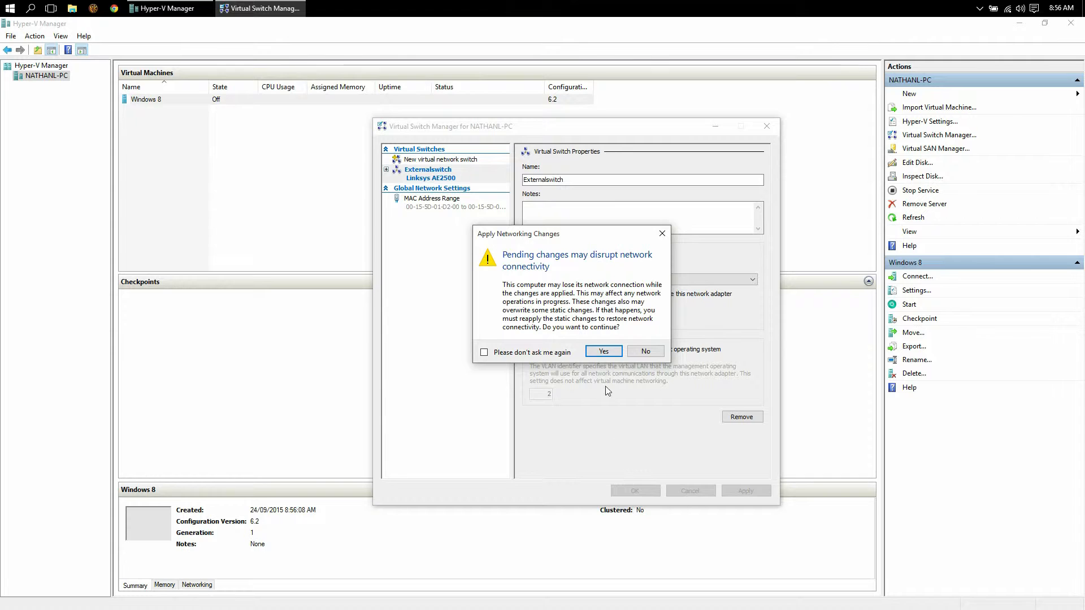
{"action": "left_click", "coordinate": [603, 352]}
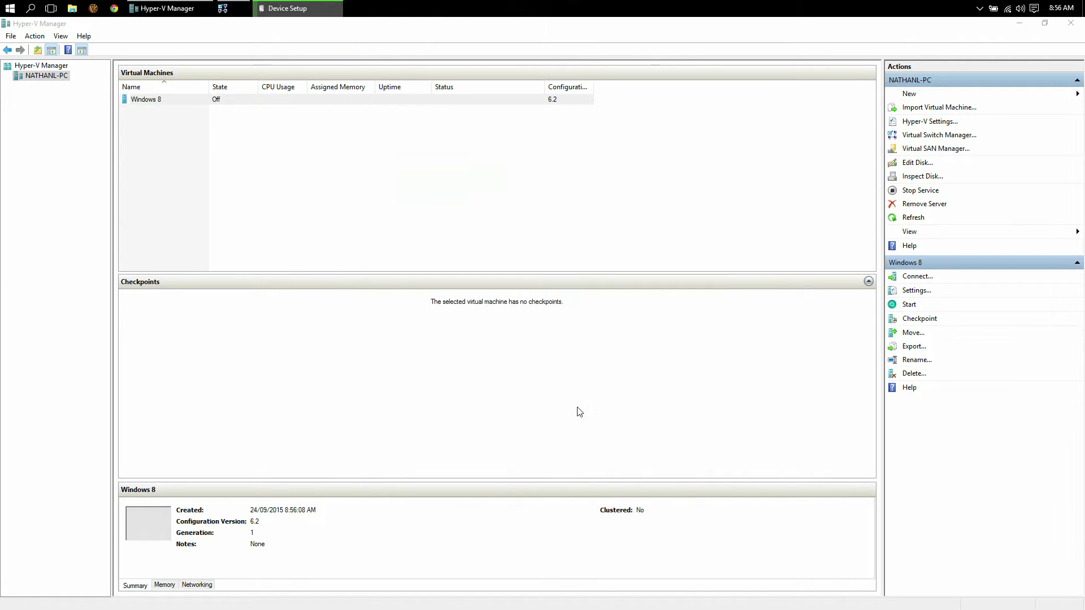
Connect the Windows 8 VM's network adapter to Externalswitch in its settings.
{"action": "right_click", "coordinate": [210, 103]}
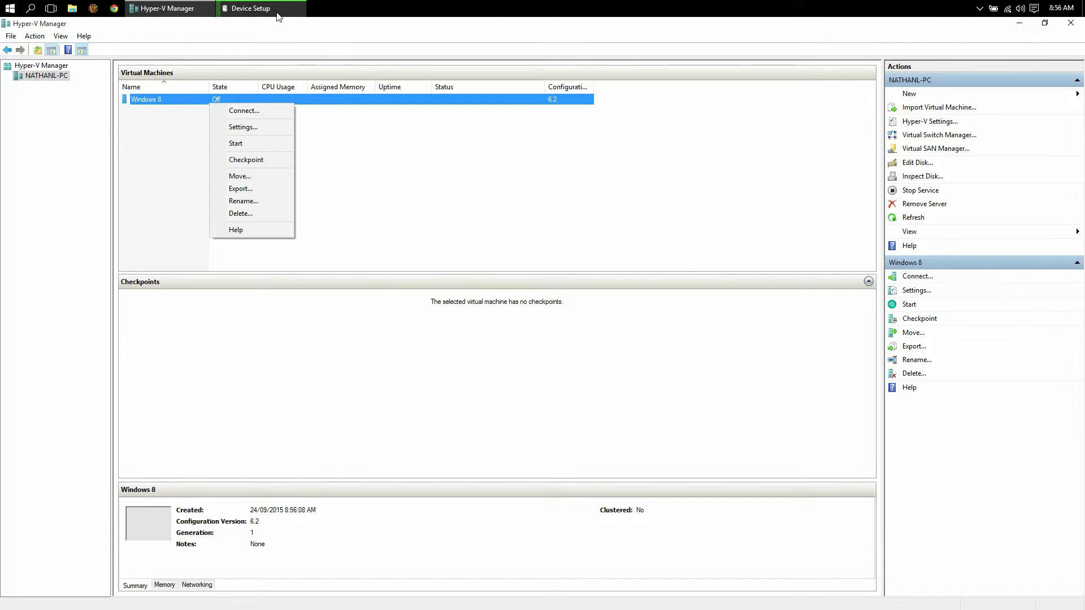
{"action": "left_click", "coordinate": [260, 8]}
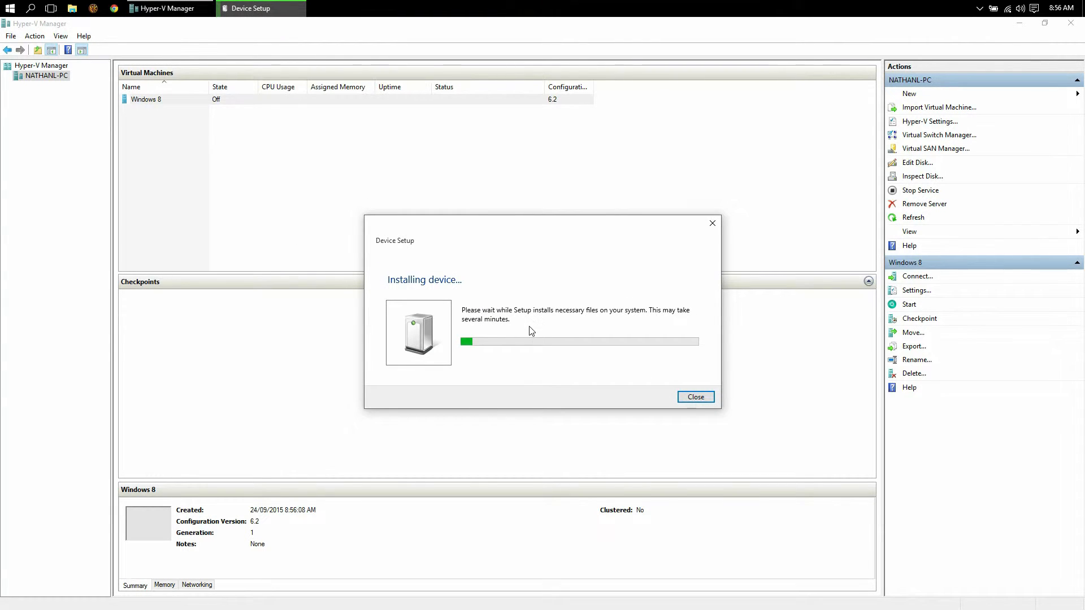
{"action": "left_click", "coordinate": [816, 192]}
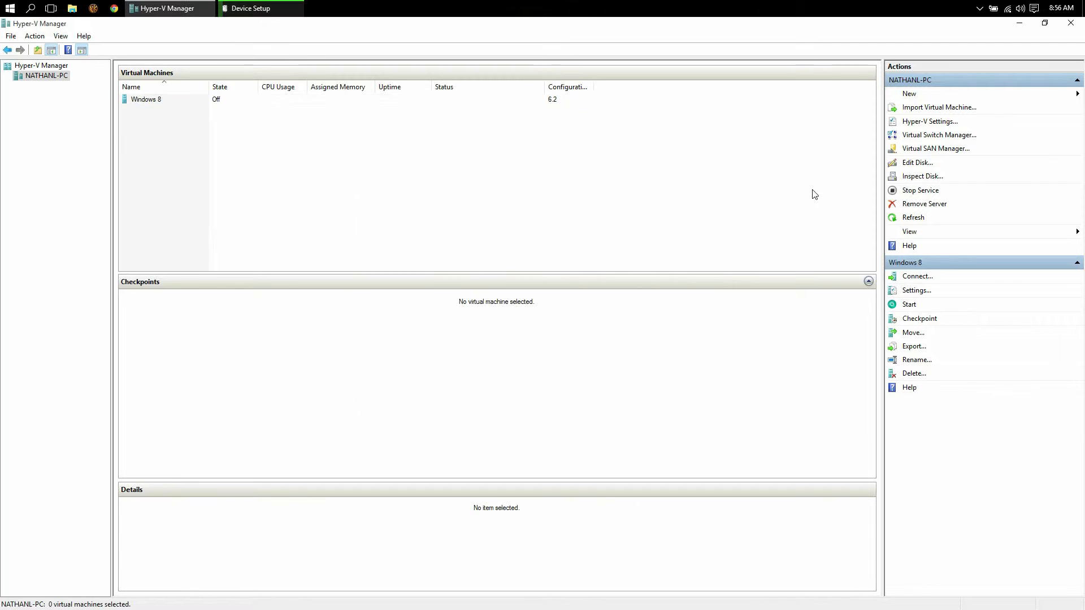
{"action": "right_click", "coordinate": [155, 103]}
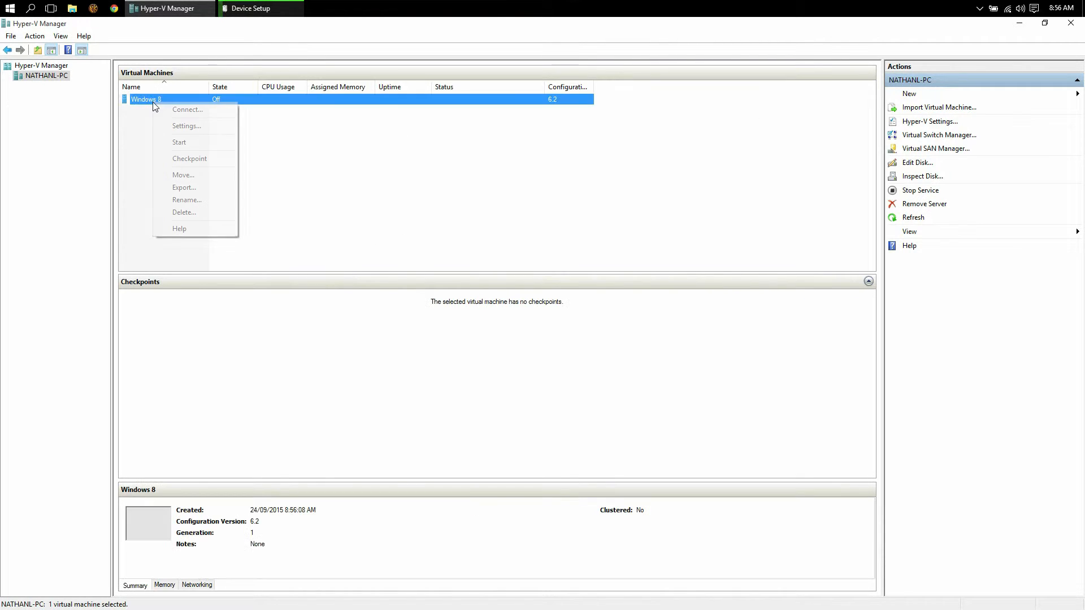
{"action": "left_click", "coordinate": [205, 126]}
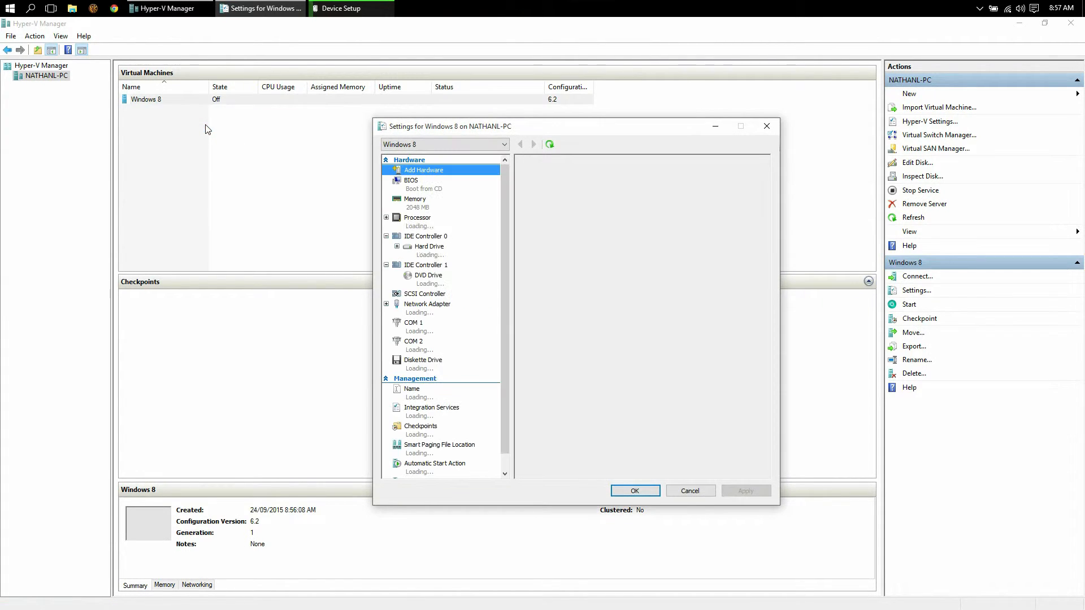
{"action": "left_click", "coordinate": [427, 310]}
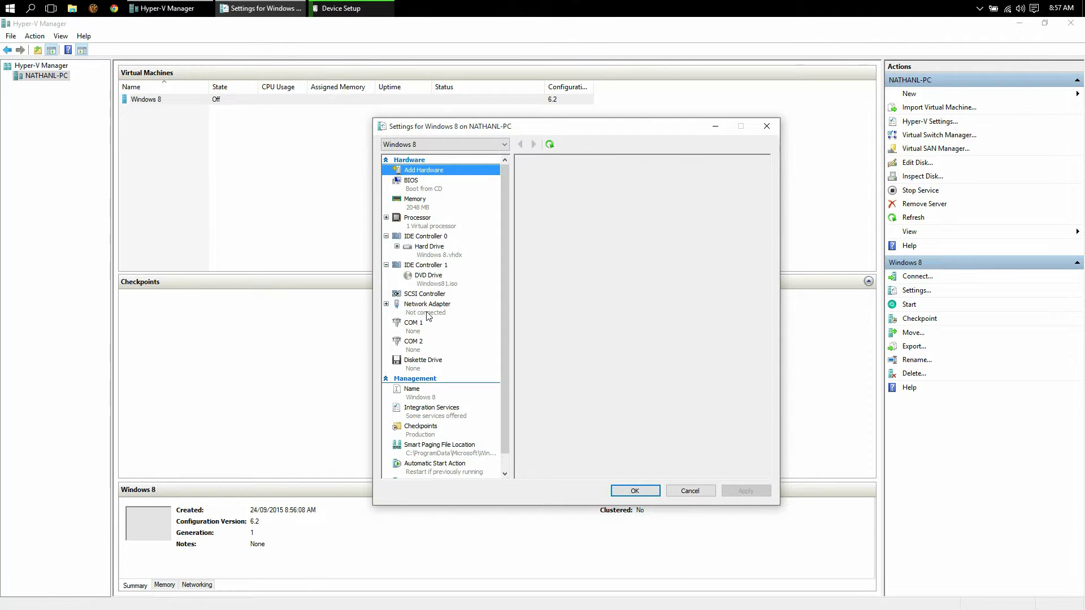
{"action": "left_click", "coordinate": [559, 199]}
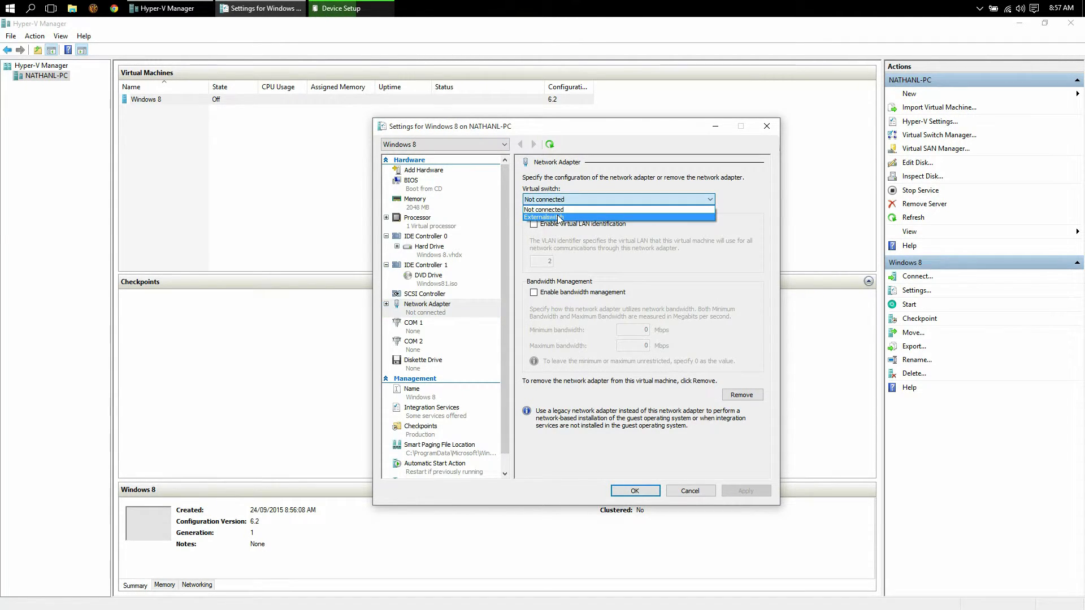
{"action": "left_click", "coordinate": [559, 217]}
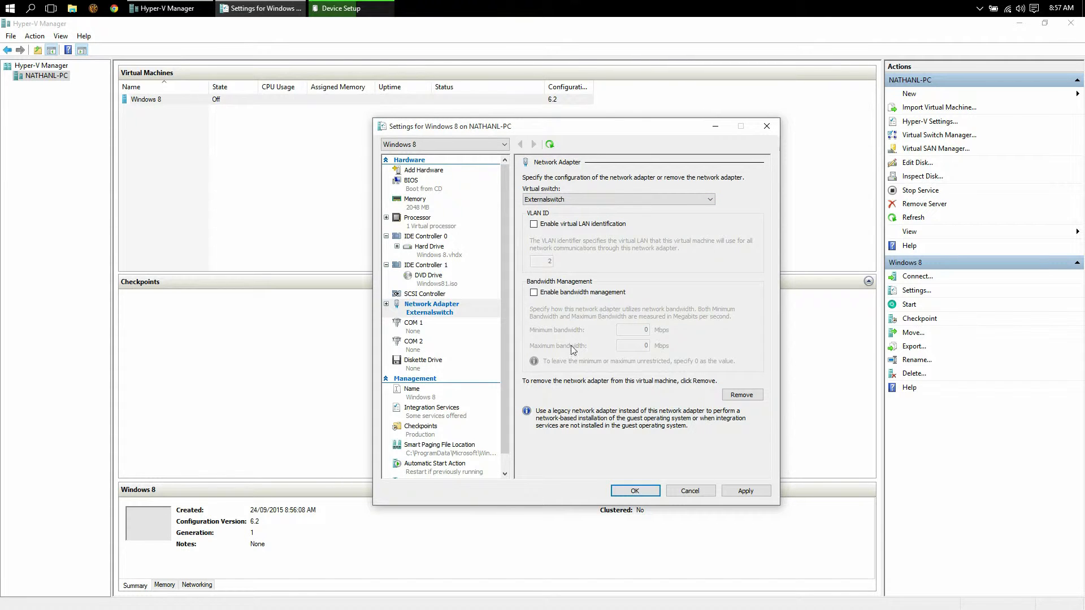
{"action": "left_click", "coordinate": [657, 490]}
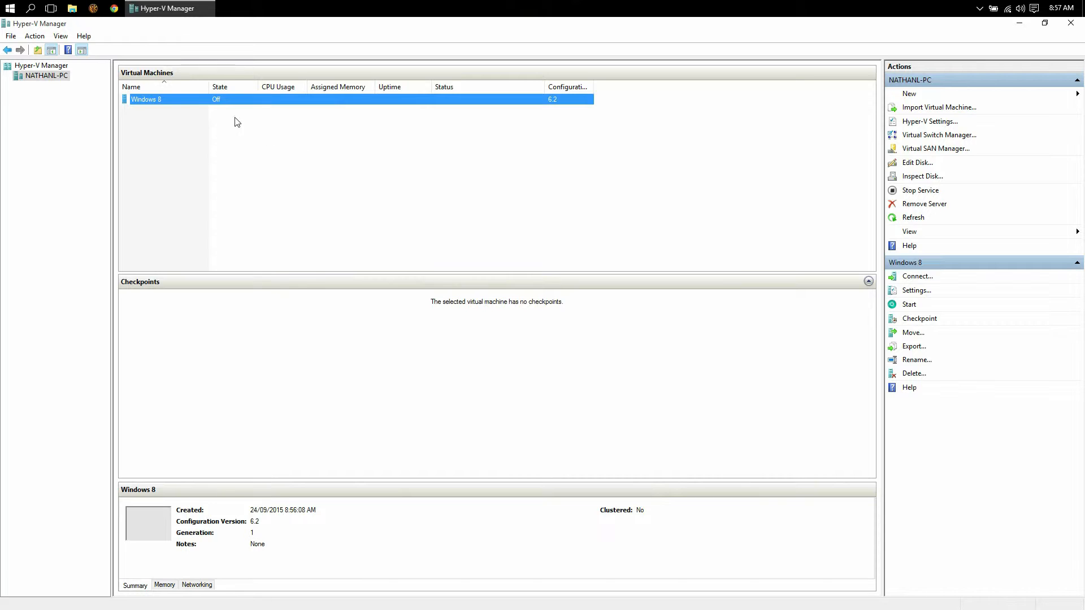
Start the Windows 8 VM and connect to its display.
{"action": "right_click", "coordinate": [204, 101]}
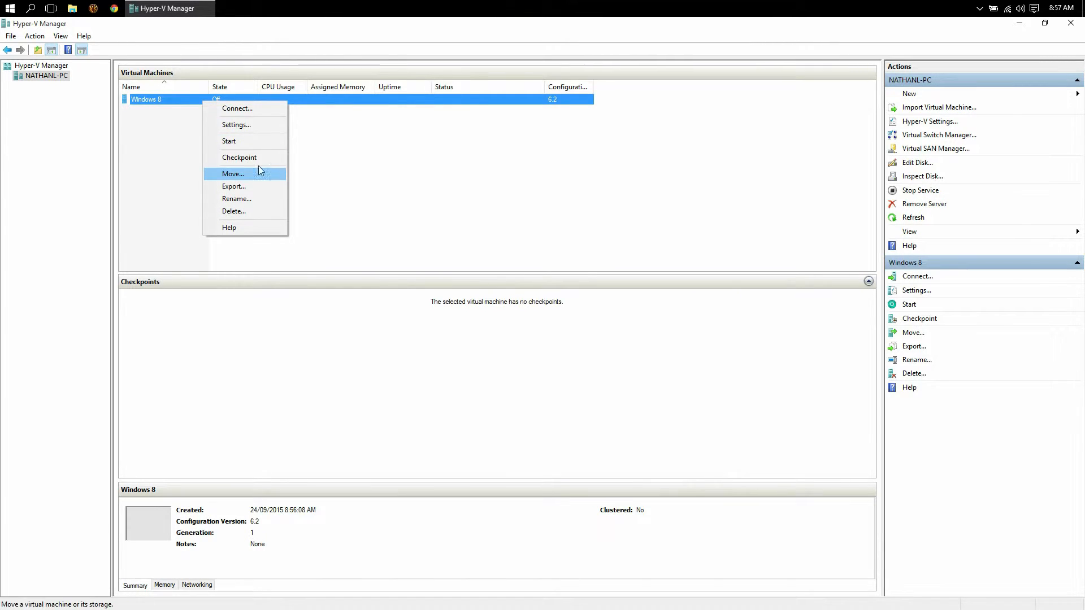
{"action": "left_click", "coordinate": [237, 141]}
{"action": "right_click", "coordinate": [210, 105]}
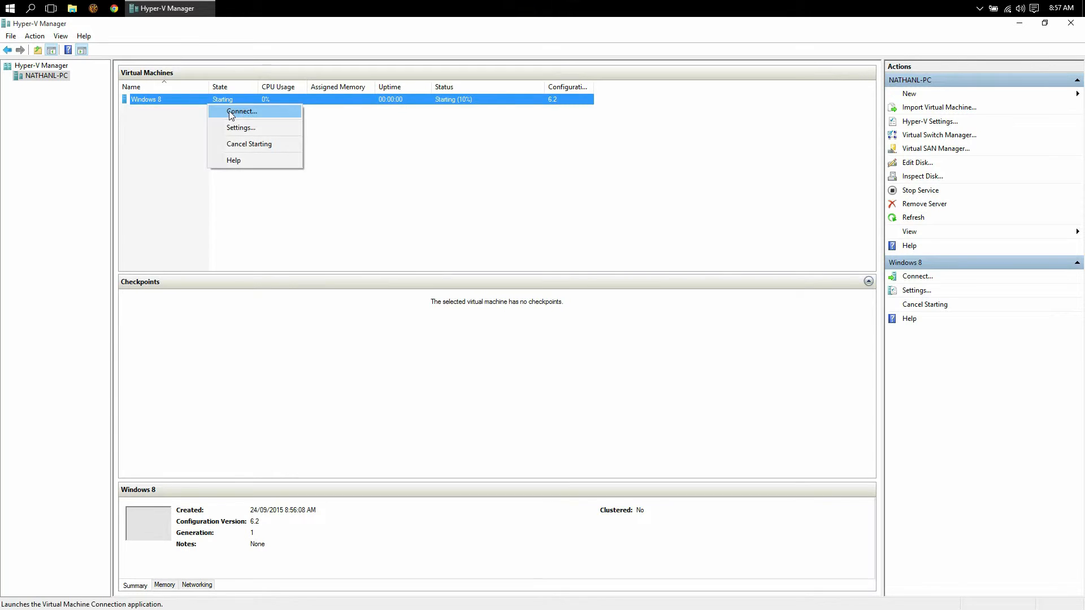
{"action": "left_click", "coordinate": [229, 111]}
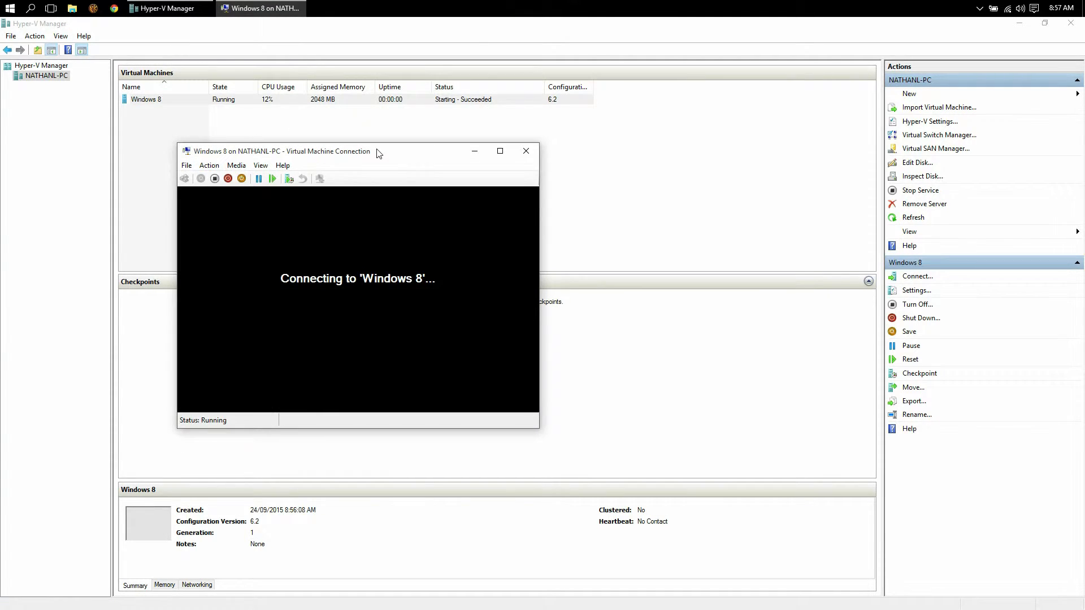
Set Windows Setup's time and currency format to English (New Zealand) and begin installing.
{"action": "left_click_drag", "start_coordinate": [377, 150], "coordinate": [484, 151]}
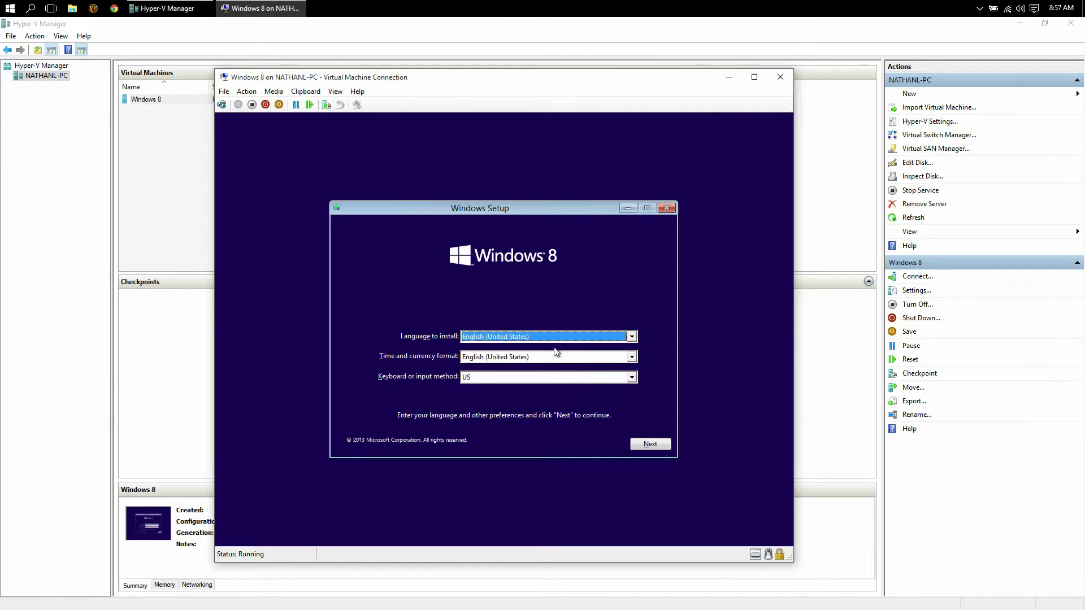
{"action": "left_click", "coordinate": [547, 357]}
{"action": "scroll", "coordinate": [546, 382], "scroll_direction": "up", "scroll_amount": 1}
{"action": "scroll", "coordinate": [536, 376], "scroll_direction": "up", "scroll_amount": 3}
{"action": "left_click", "coordinate": [529, 384]}
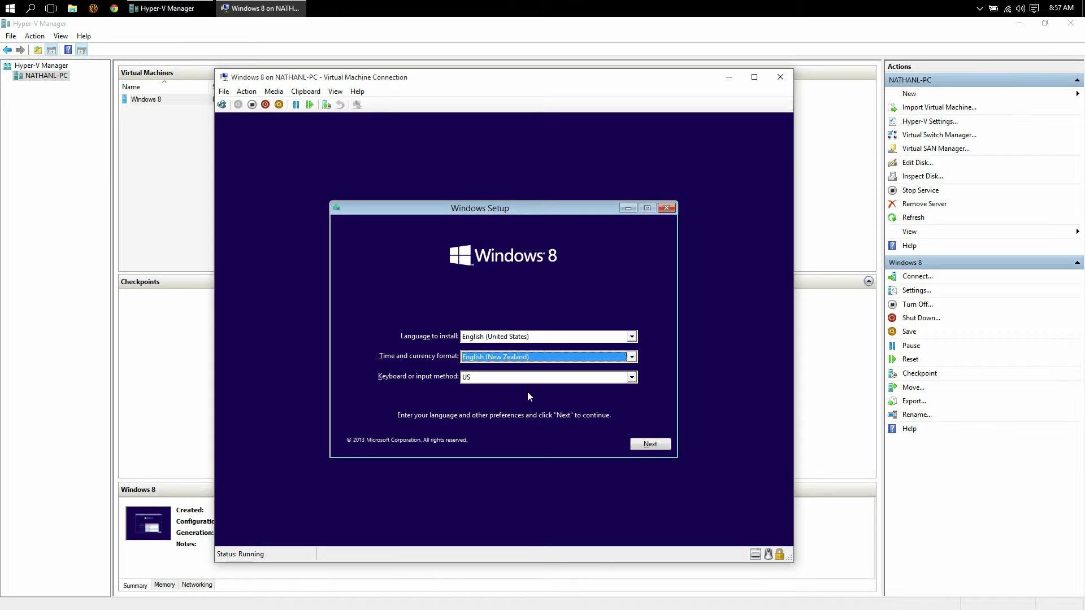
{"action": "left_click", "coordinate": [652, 444]}
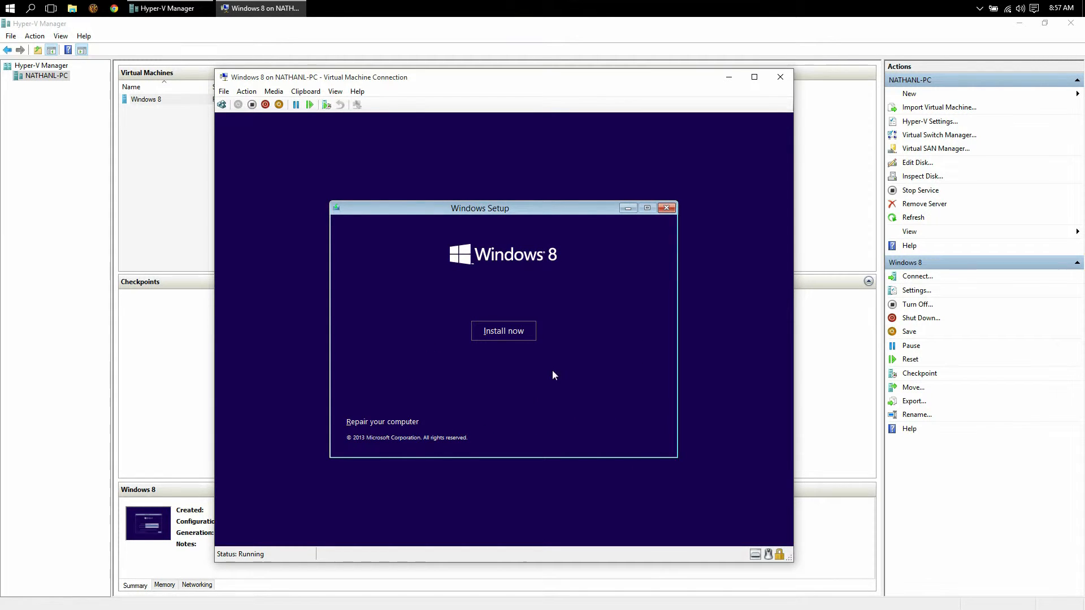
{"action": "left_click", "coordinate": [523, 333]}
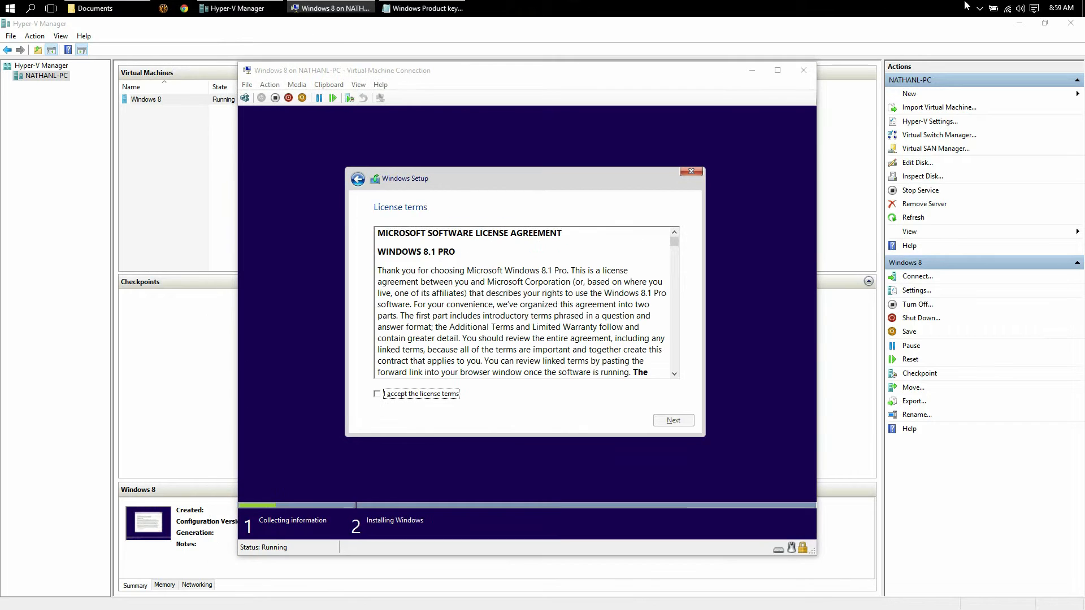
Accept the license terms and do a custom Windows-only install onto Drive 0's unallocated space.
{"action": "left_click", "coordinate": [415, 399]}
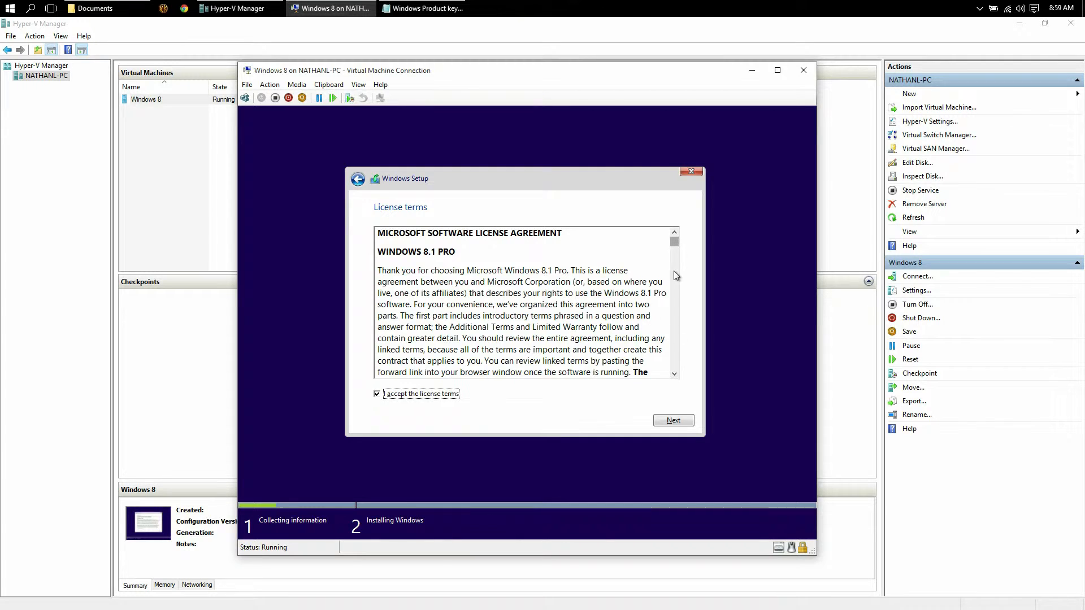
{"action": "left_click", "coordinate": [673, 420]}
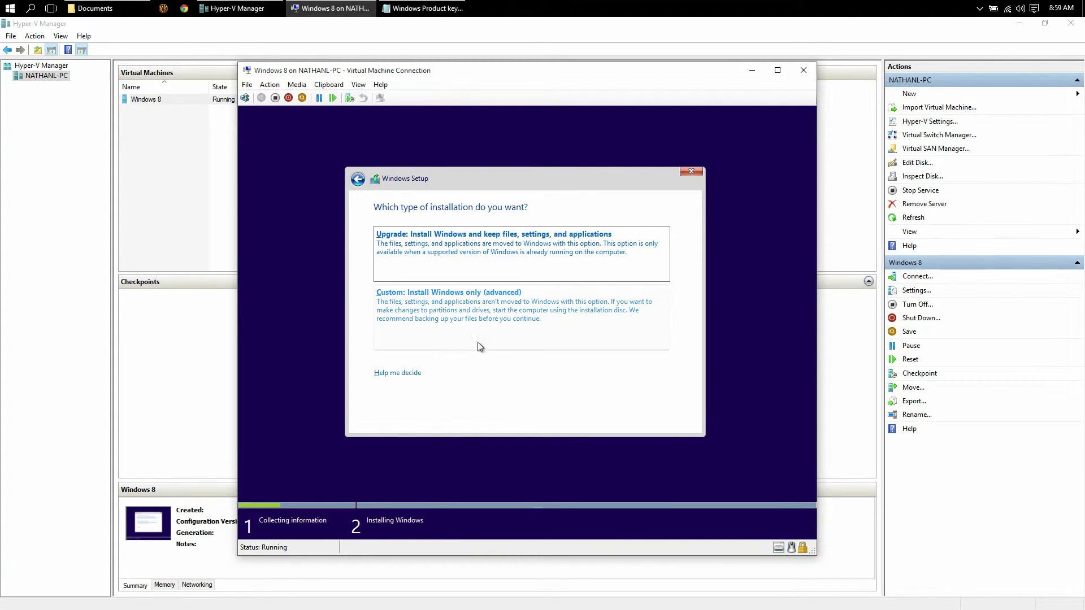
{"action": "left_click", "coordinate": [442, 320]}
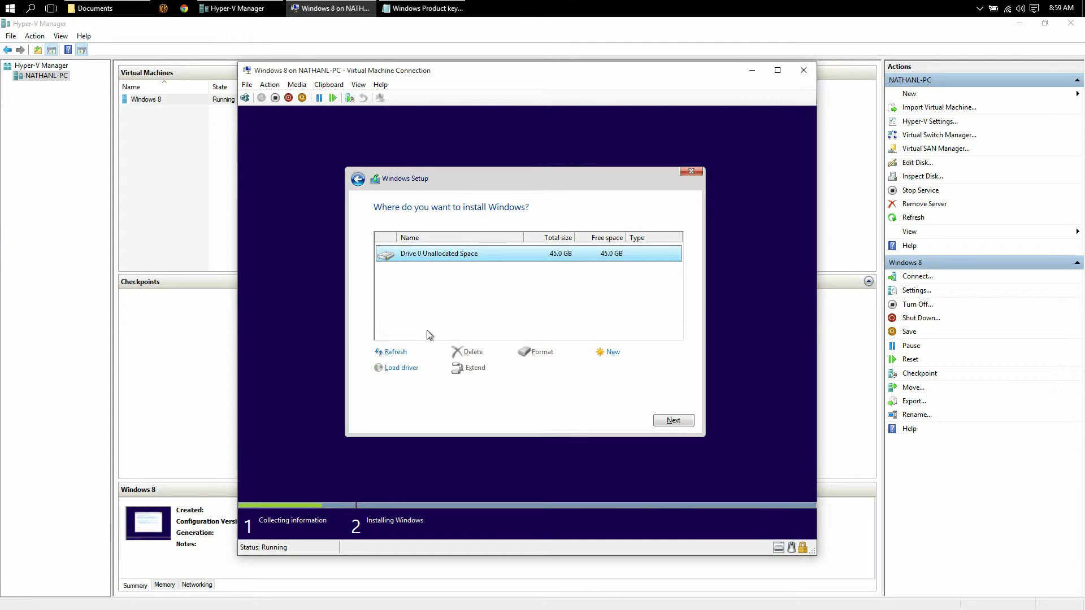
{"action": "left_click", "coordinate": [613, 352]}
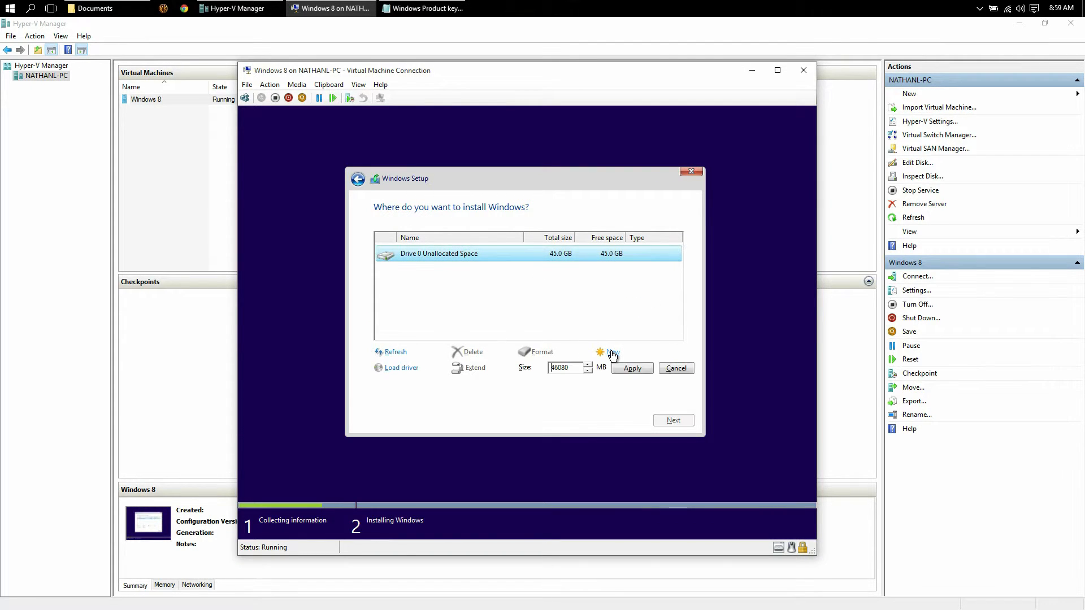
{"action": "left_click", "coordinate": [674, 368]}
{"action": "left_click", "coordinate": [675, 423]}
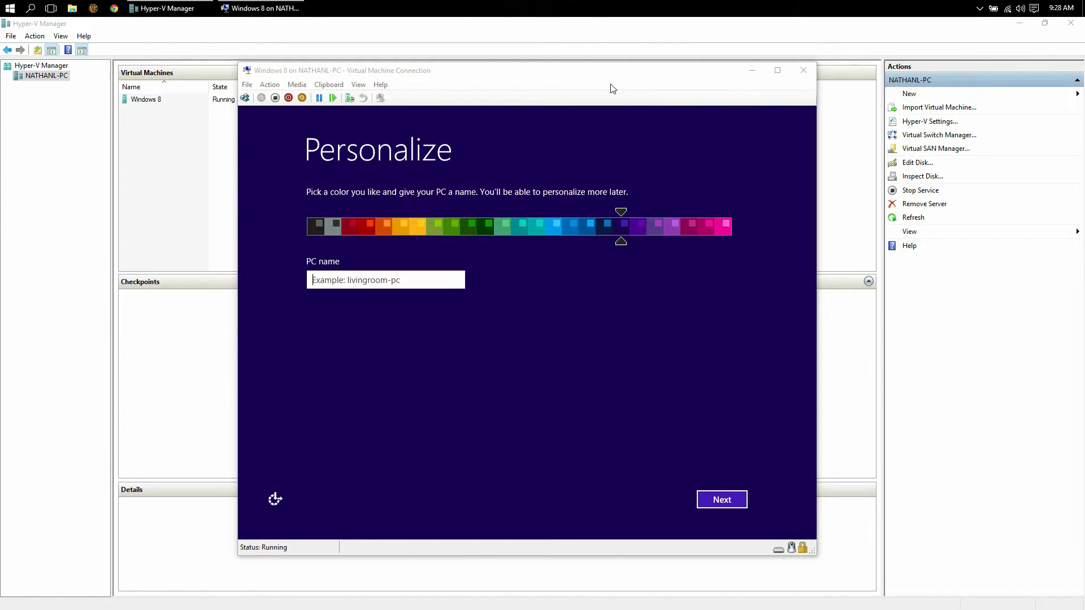
Name the PC 'Test' and choose to customize settings instead of using defaults.
{"action": "left_click", "coordinate": [407, 293]}
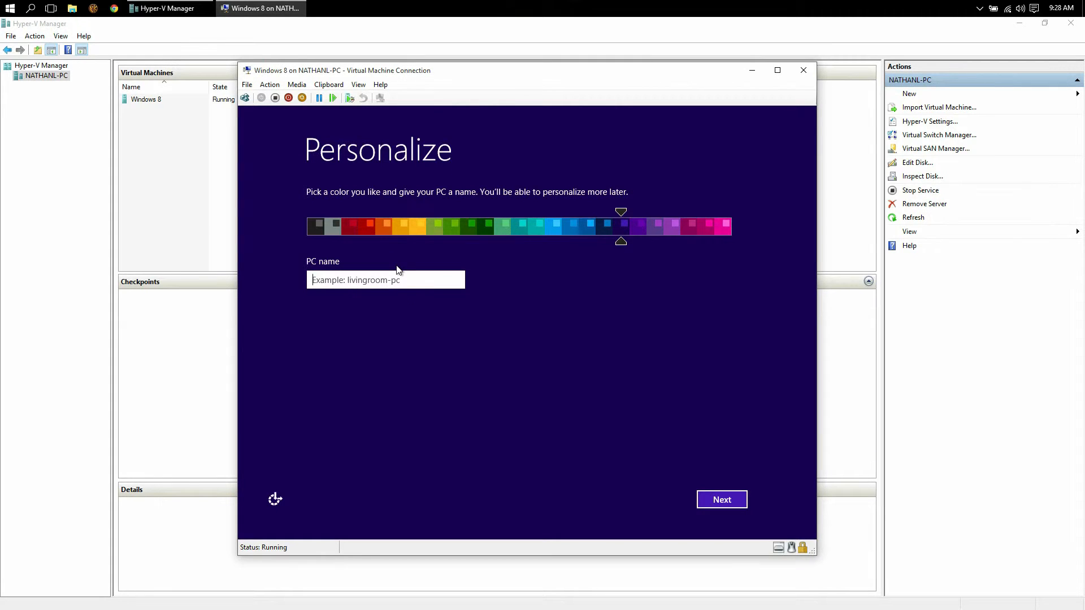
{"action": "type", "text": "Test"}
{"action": "left_click", "coordinate": [704, 506]}
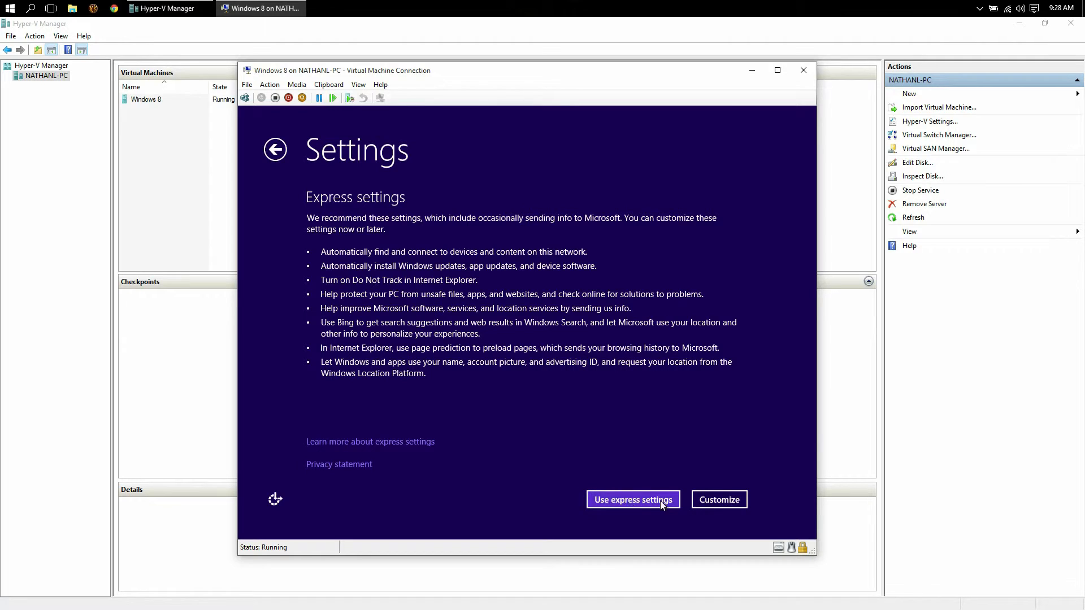
{"action": "left_click", "coordinate": [706, 503]}
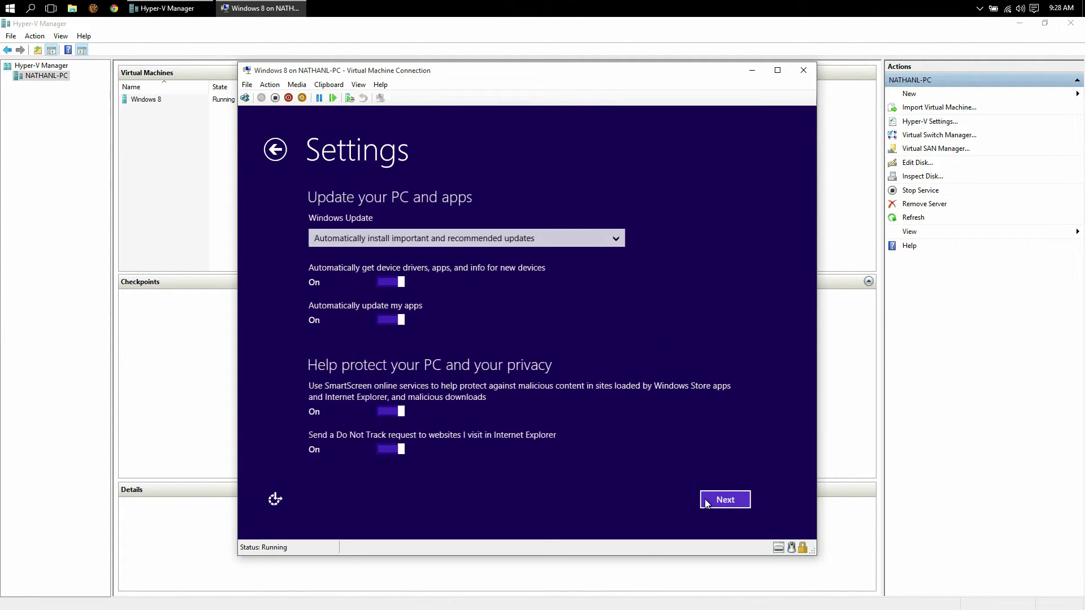
Turn off app auto-updates, SmartScreen, Do Not Track, Windows Error Reporting and IE compatibility lists.
{"action": "left_click", "coordinate": [400, 321]}
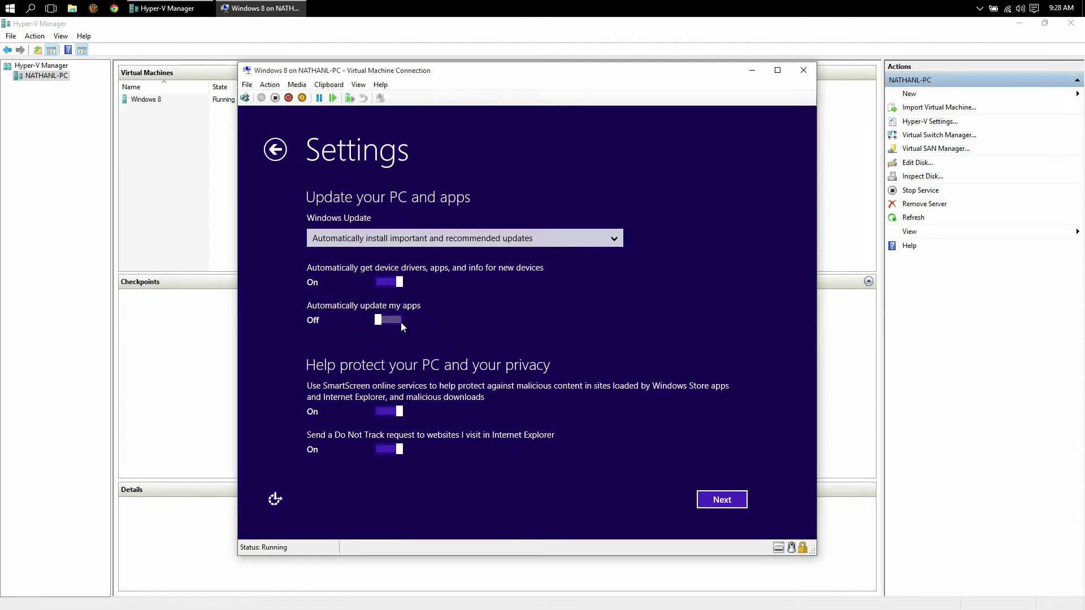
{"action": "left_click", "coordinate": [390, 412]}
{"action": "left_click", "coordinate": [390, 450]}
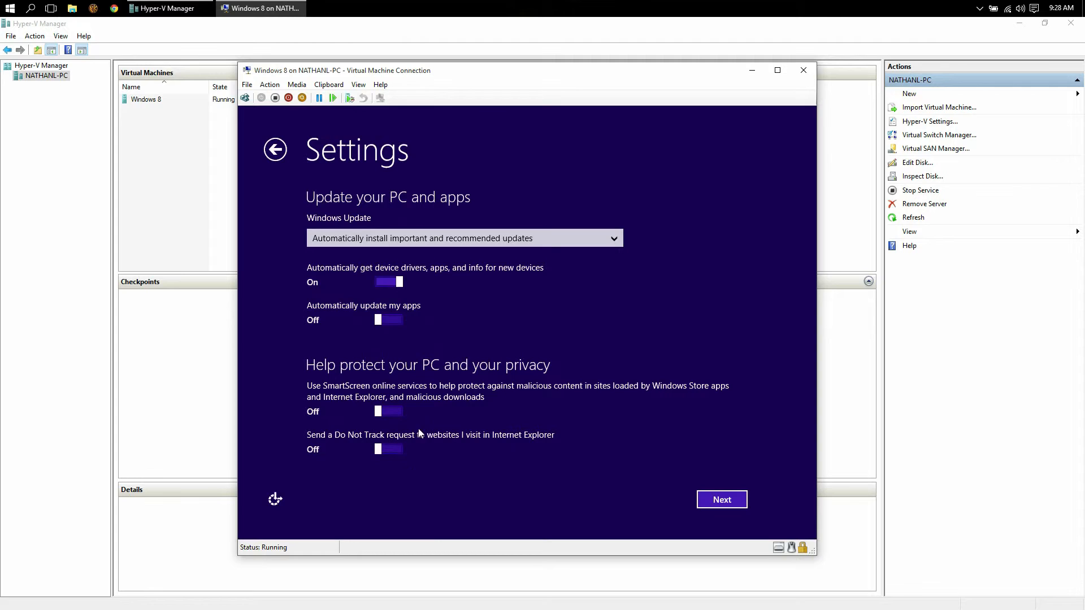
{"action": "left_click", "coordinate": [723, 501]}
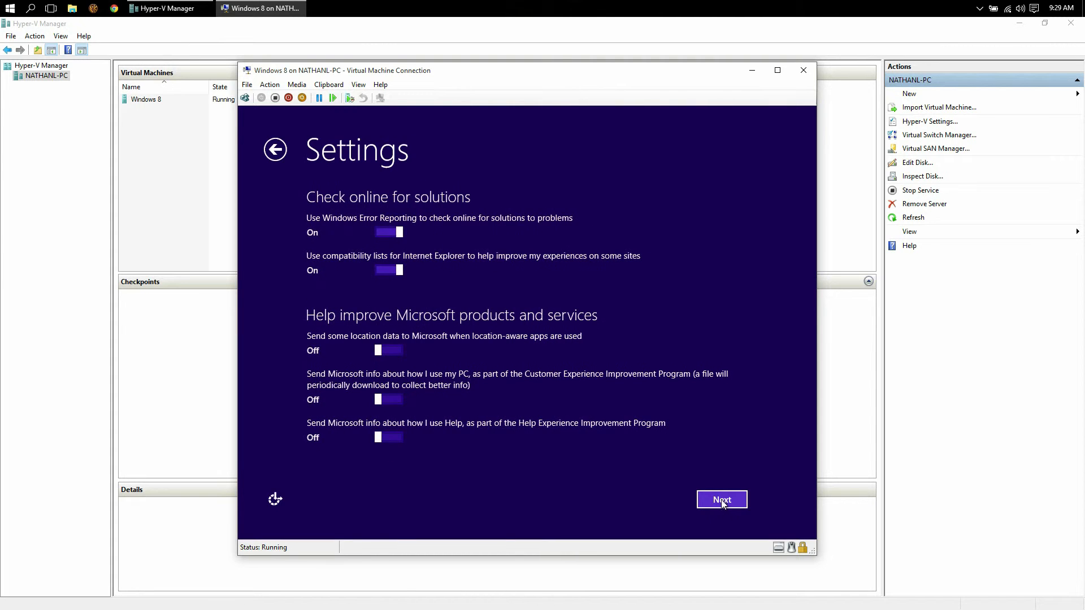
{"action": "left_click", "coordinate": [384, 236]}
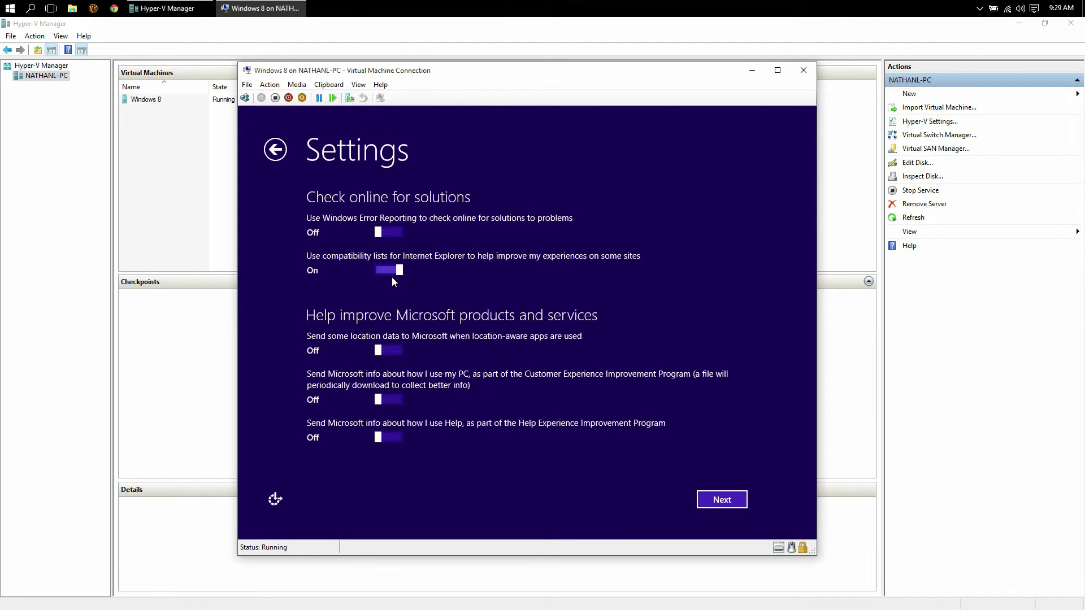
{"action": "left_click", "coordinate": [392, 277]}
{"action": "left_click", "coordinate": [725, 502]}
Turn off Bing suggestions, page prediction, account info, advertising ID, location and Active Protection sharing.
{"action": "left_click", "coordinate": [390, 244]}
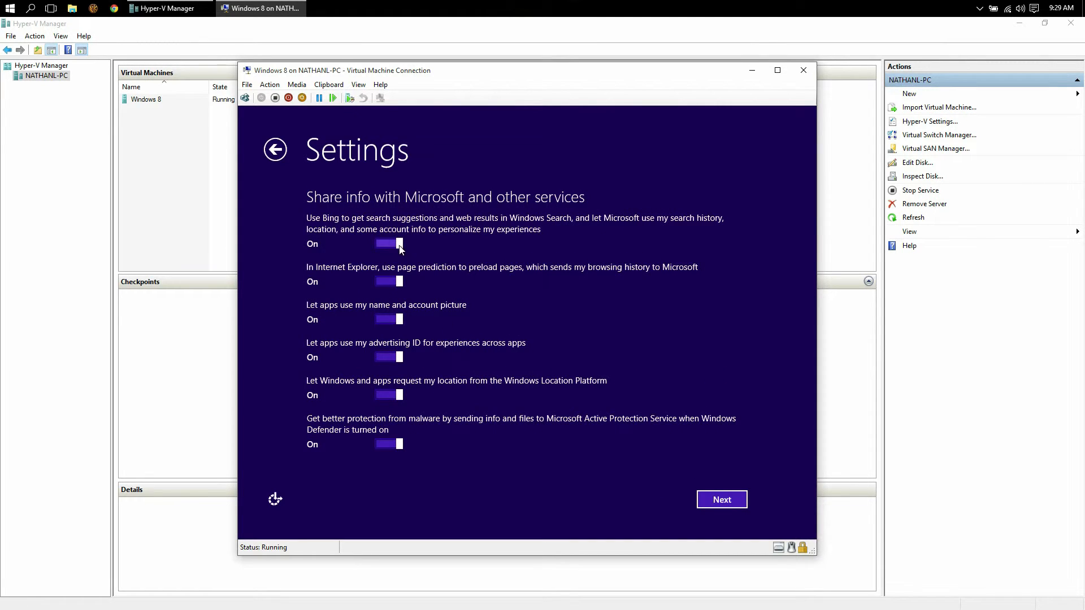
{"action": "left_click", "coordinate": [390, 281]}
{"action": "left_click", "coordinate": [390, 319]}
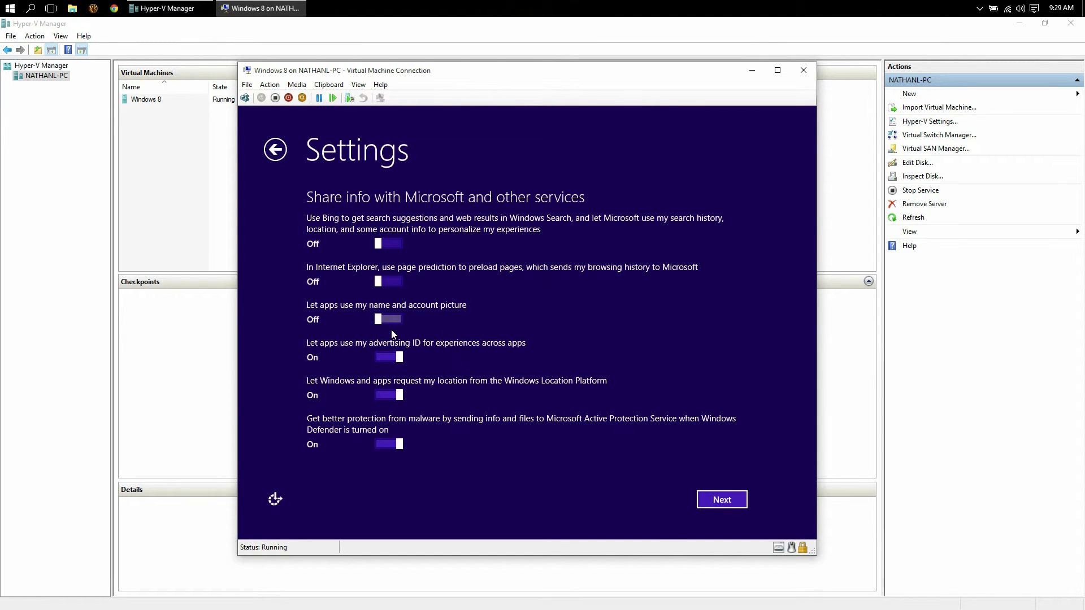
{"action": "left_click", "coordinate": [396, 362]}
{"action": "left_click", "coordinate": [391, 396]}
{"action": "left_click", "coordinate": [388, 445]}
{"action": "left_click", "coordinate": [721, 499]}
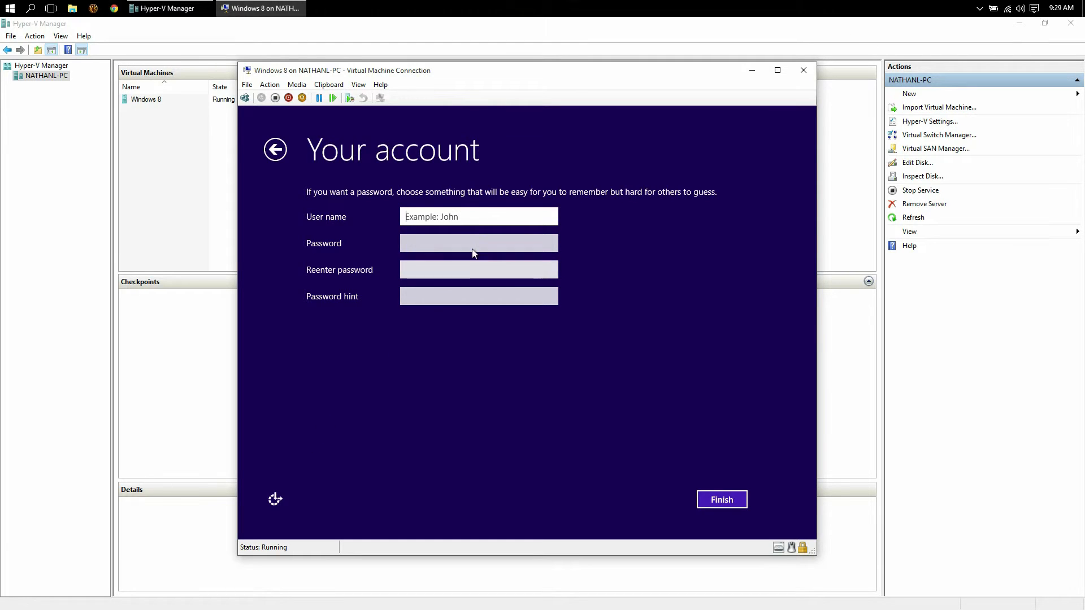
Create the local account with a user name, password and hint 'Hint', fixing the rejected user name.
{"action": "type", "text": "Test"}
{"action": "key", "text": "Tab"}
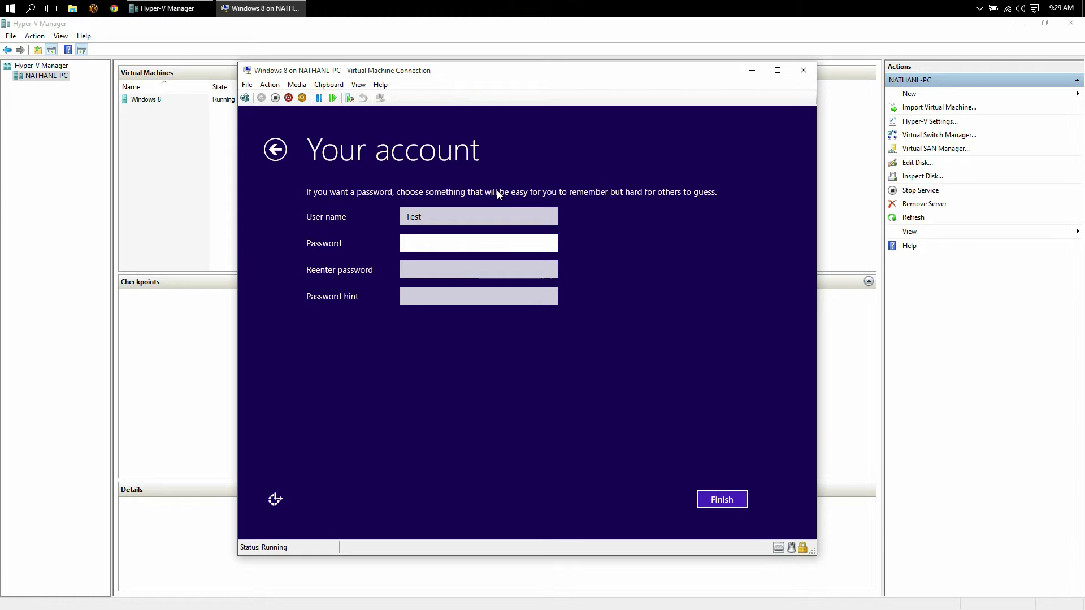
{"action": "type", "text": "1234567"}
{"action": "key", "text": "Tab"}
{"action": "type", "text": "1234567"}
{"action": "key", "text": "Tab"}
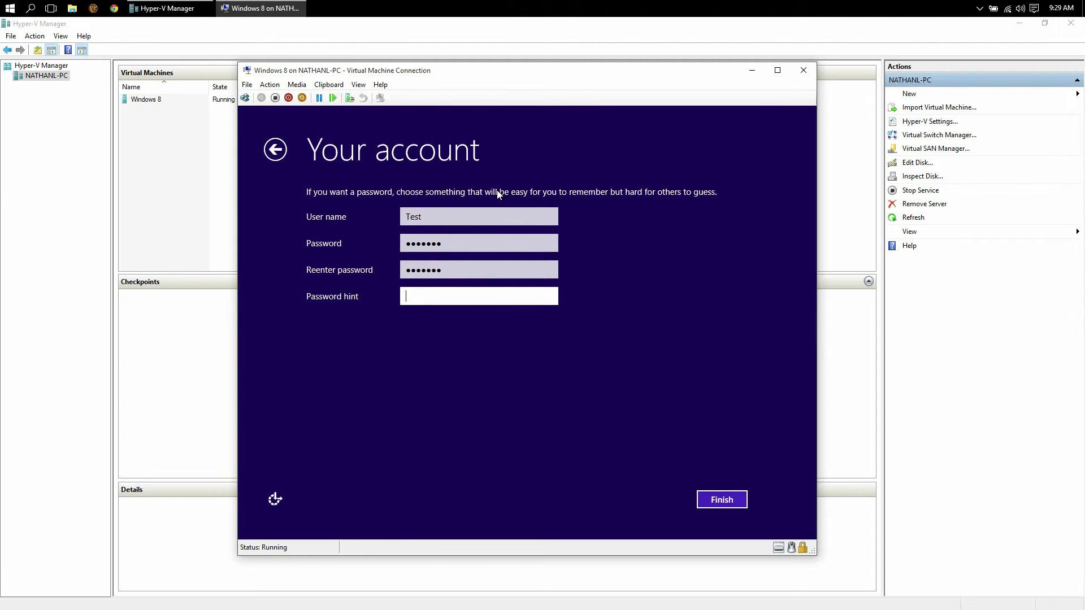
{"action": "type", "text": "Hint"}
{"action": "left_click", "coordinate": [735, 501]}
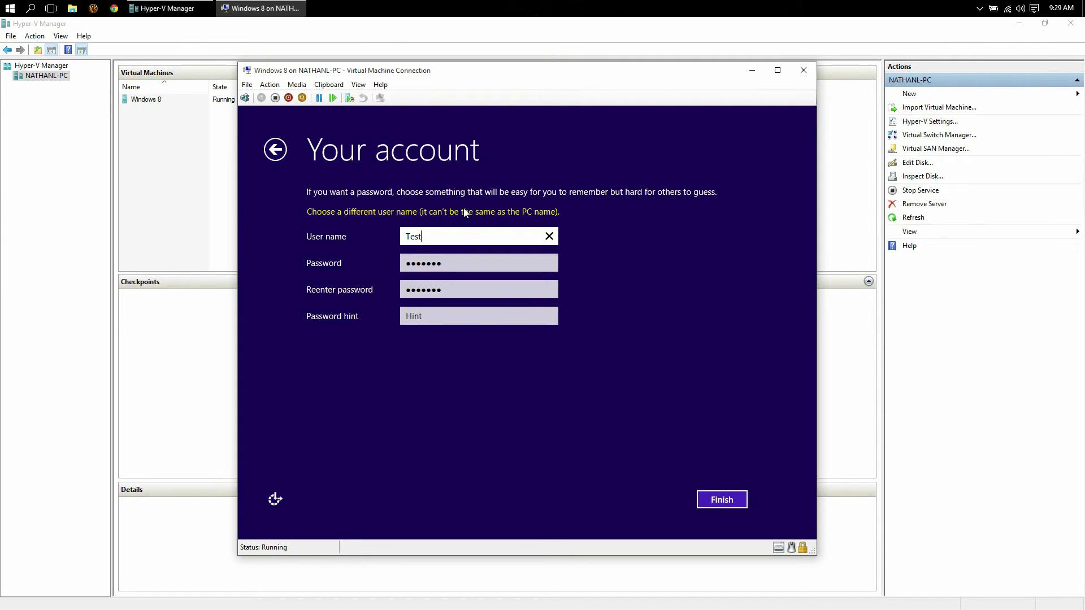
{"action": "type", "text": "name"}
{"action": "left_click", "coordinate": [722, 499]}
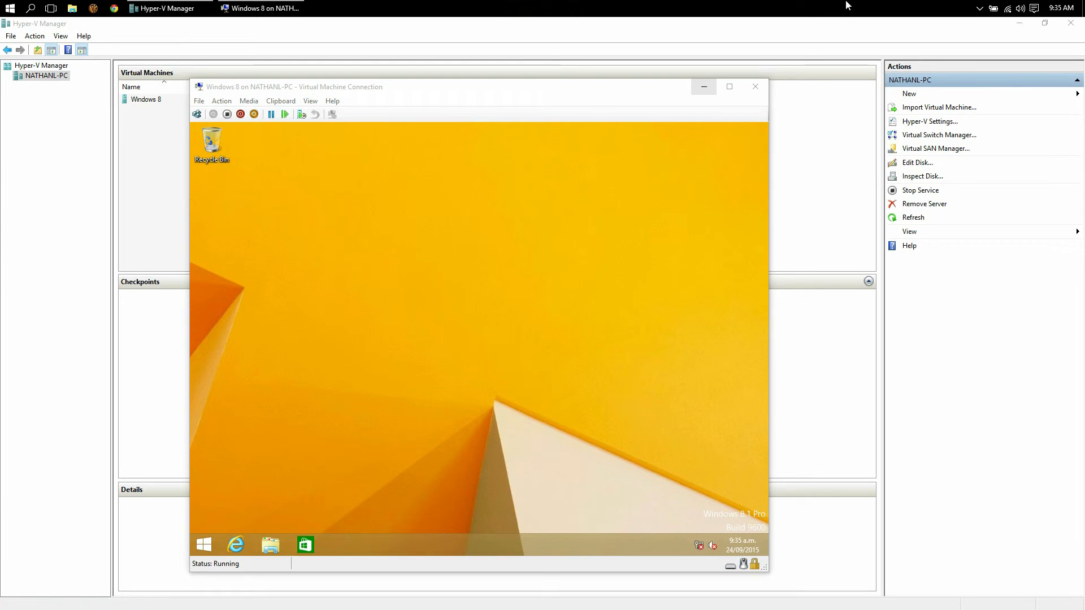
Shut down the Windows 8.1 guest from its Start screen power menu and close its connection window.
{"action": "left_click", "coordinate": [730, 87]}
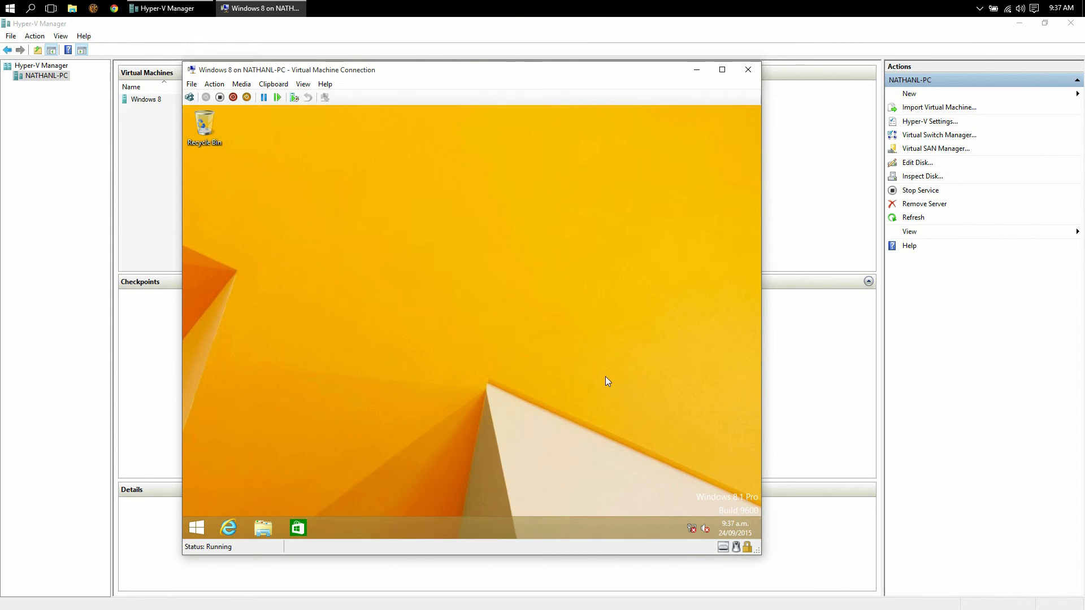
{"action": "left_click", "coordinate": [207, 524]}
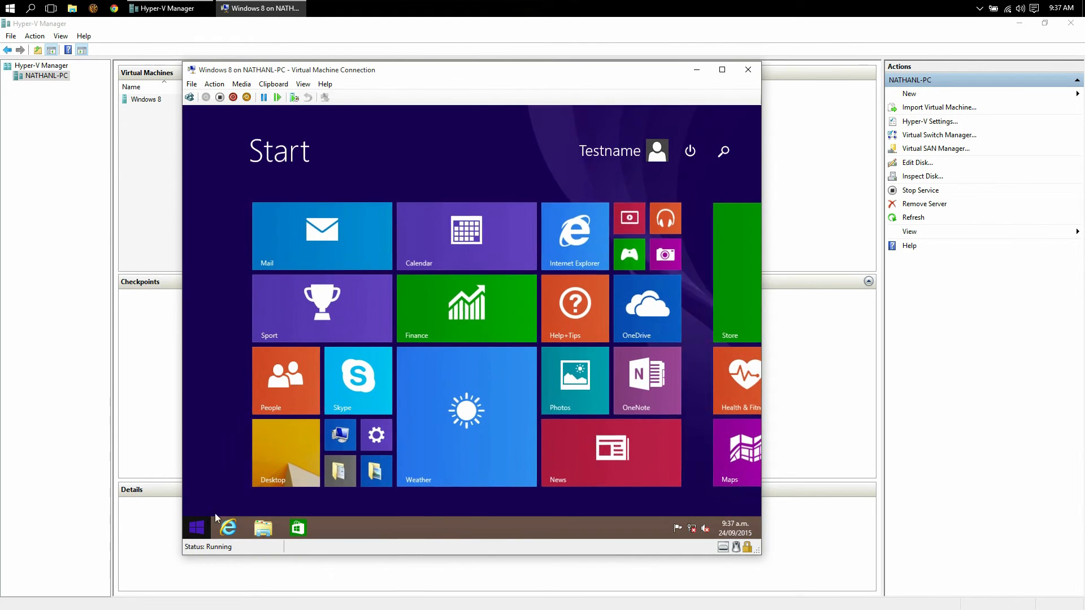
{"action": "left_click", "coordinate": [691, 151]}
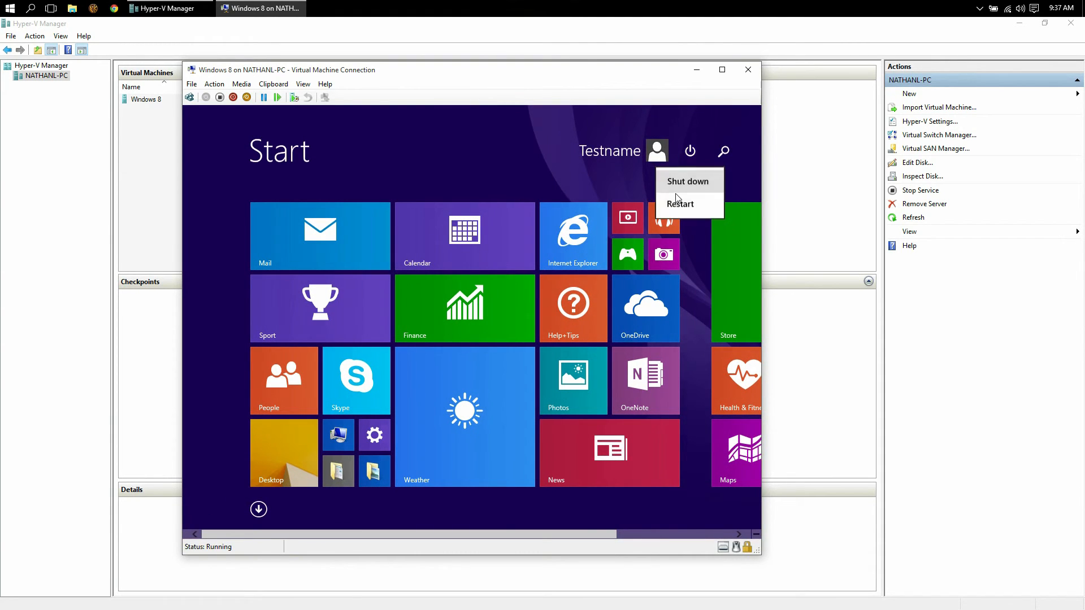
{"action": "left_click", "coordinate": [687, 187]}
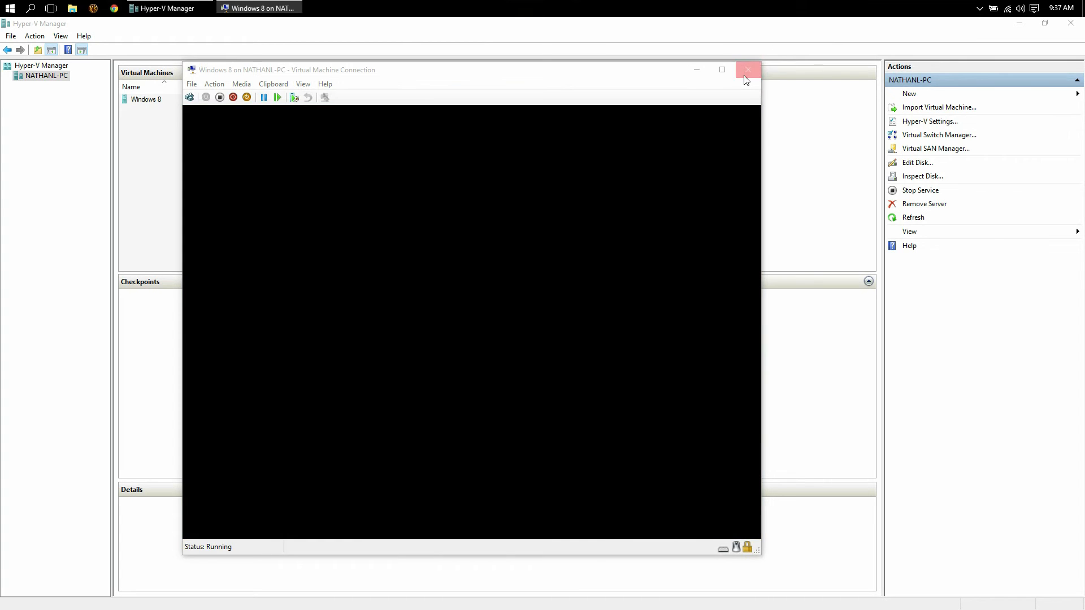
{"action": "left_click", "coordinate": [746, 80]}
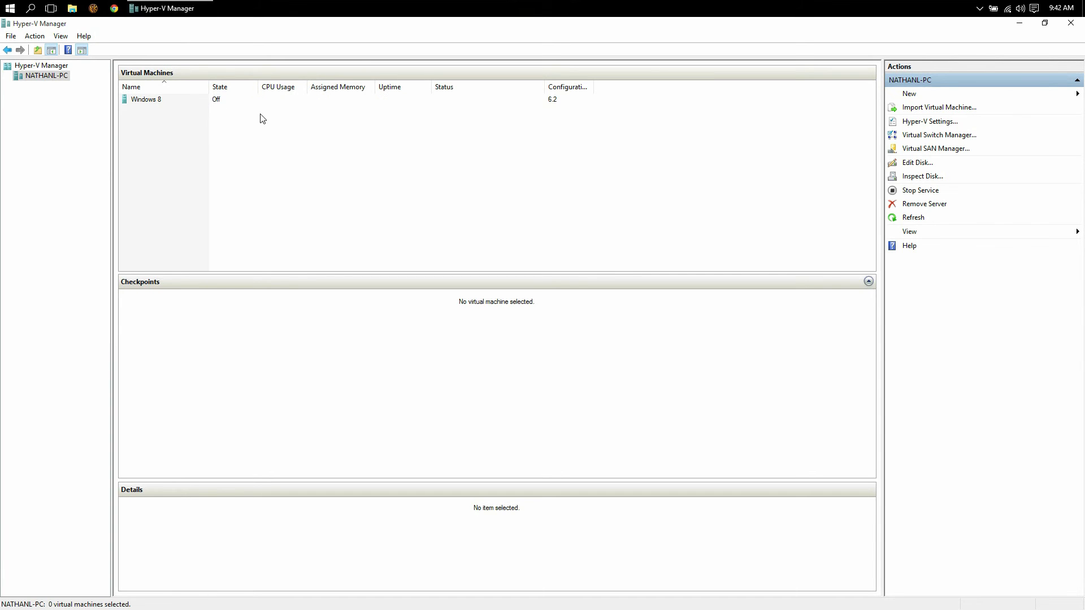
Take a checkpoint of the Windows 8 VM, then revert to that checkpoint and confirm.
{"action": "right_click", "coordinate": [154, 100]}
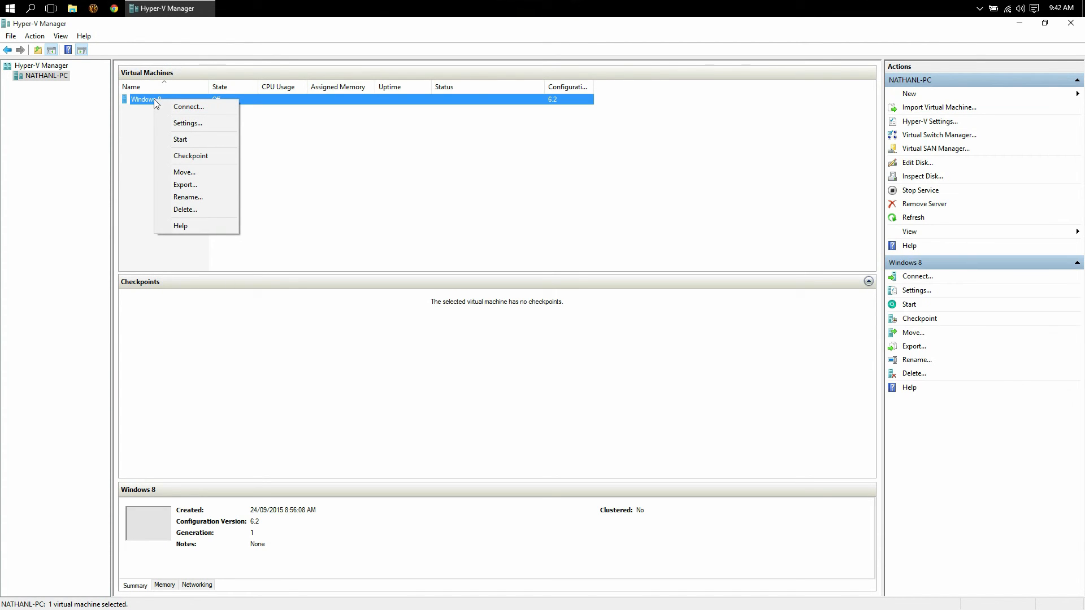
{"action": "left_click", "coordinate": [204, 158]}
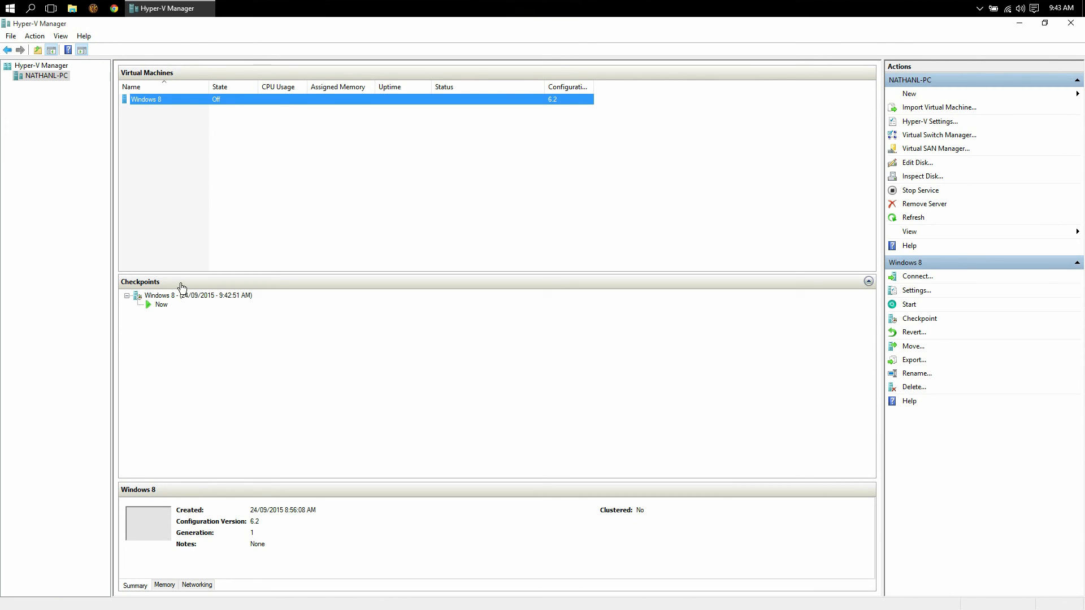
{"action": "right_click", "coordinate": [154, 103]}
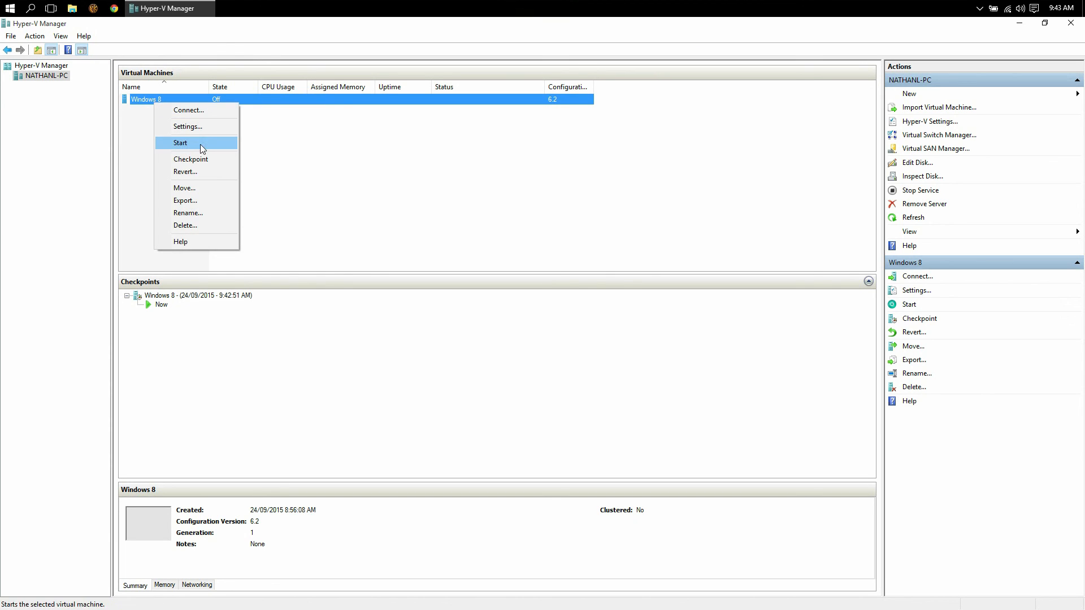
{"action": "left_click", "coordinate": [216, 171]}
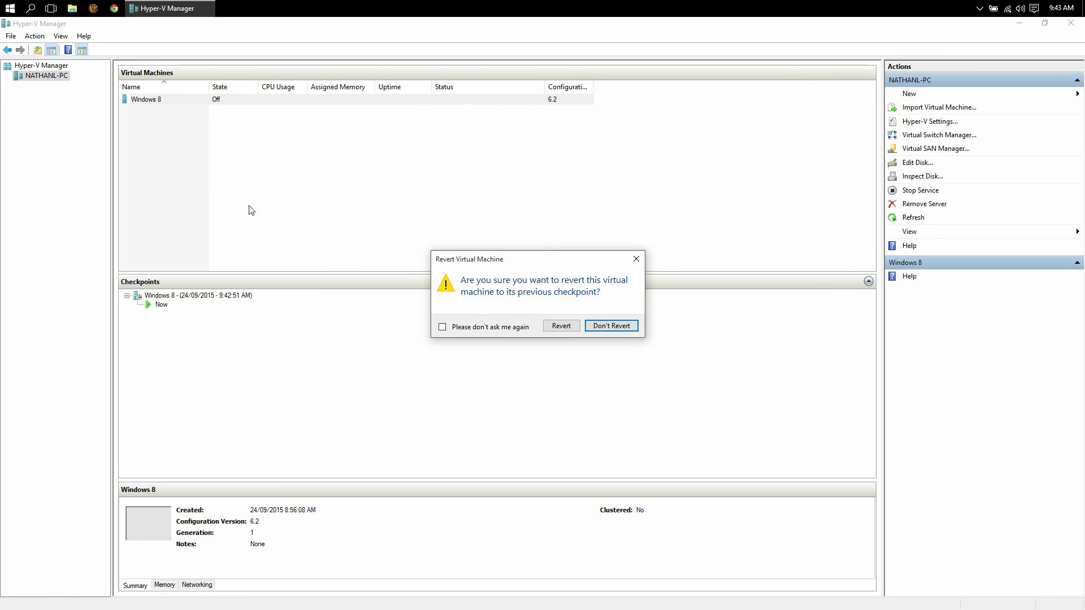
{"action": "left_click", "coordinate": [576, 329]}
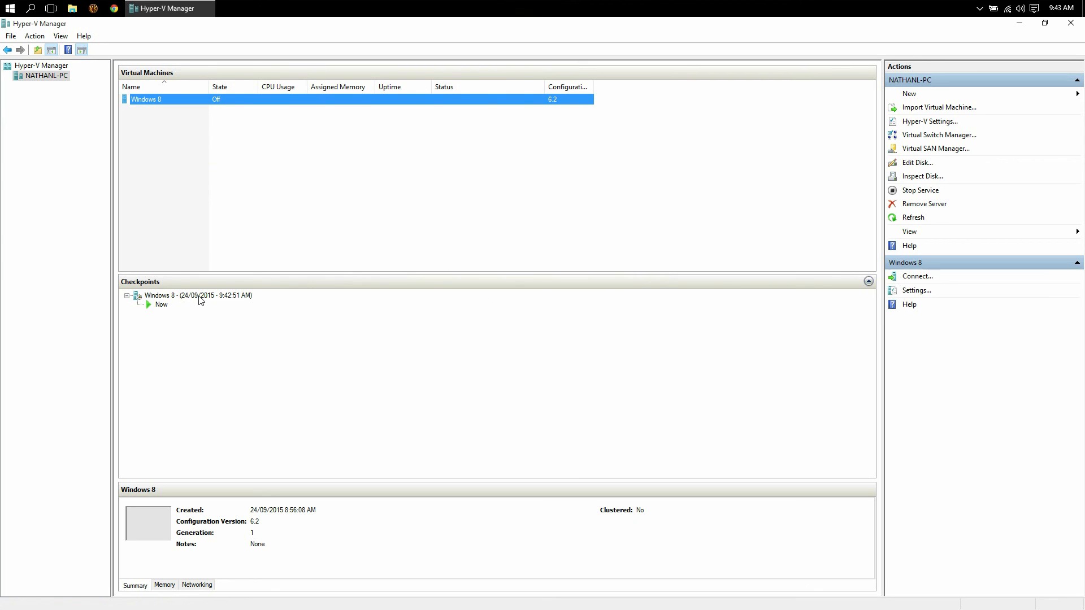